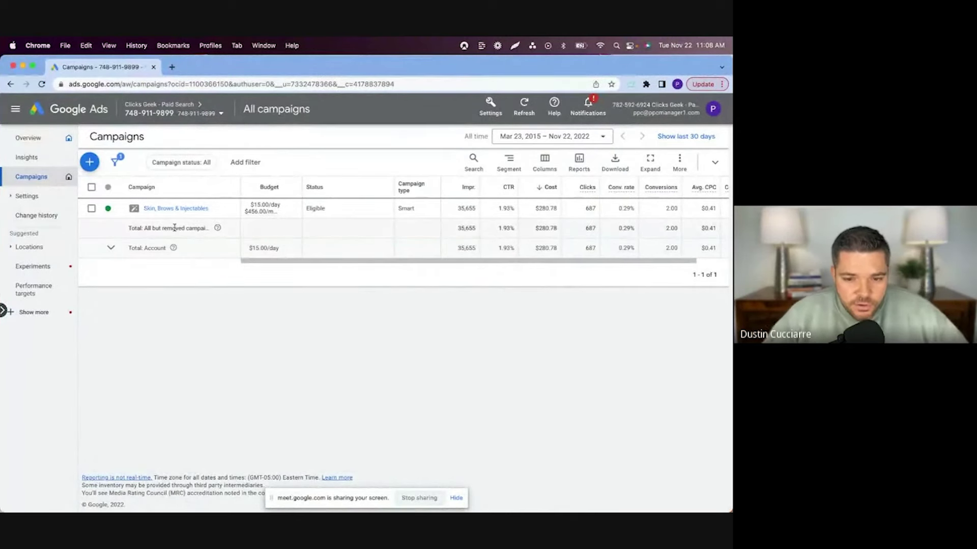
Step: Set the campaign table's date range to the last 30 days
click(521, 137)
click(498, 317)
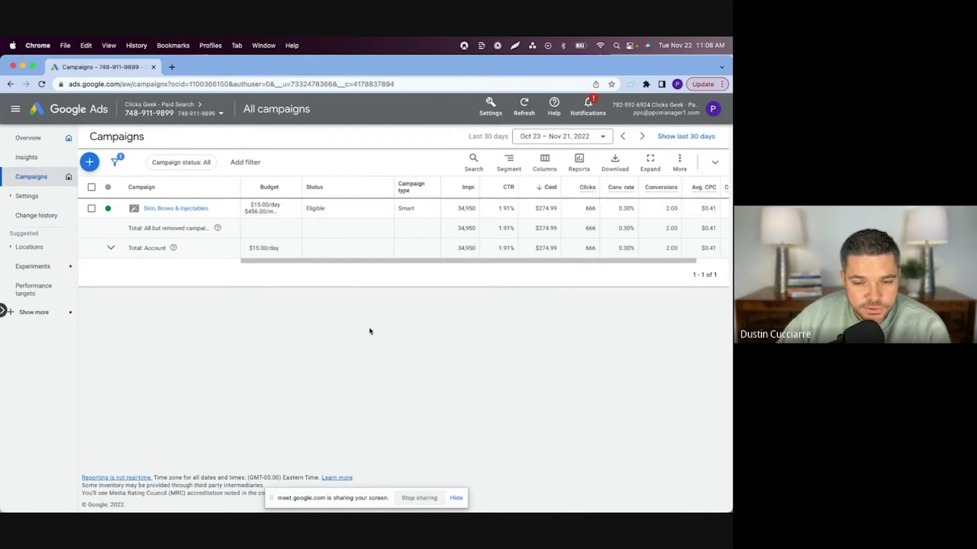
Step: Examine the conversion rate, conversions and cost per conversion of the Skin, Brows & Injectables campaign
drag(619, 212, 637, 212)
click(633, 210)
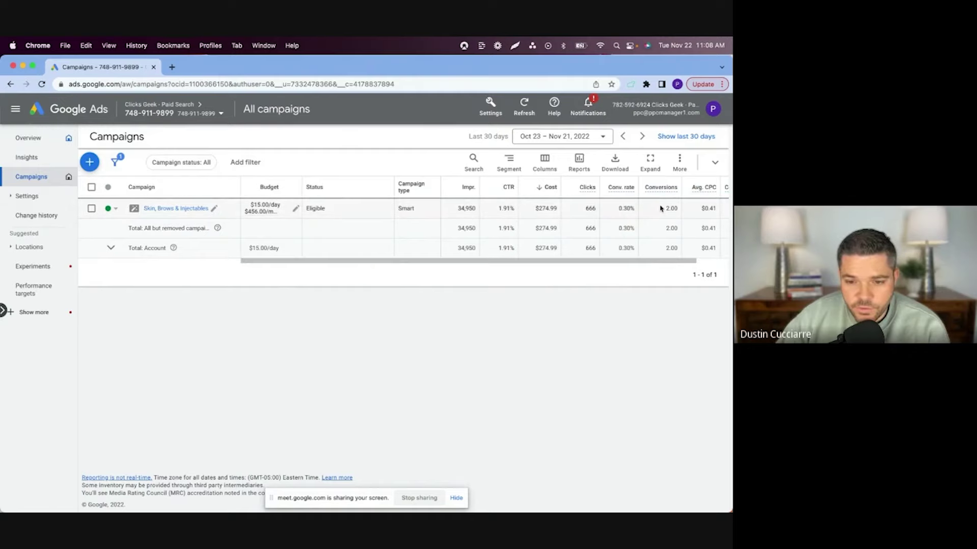
drag(619, 208, 635, 209)
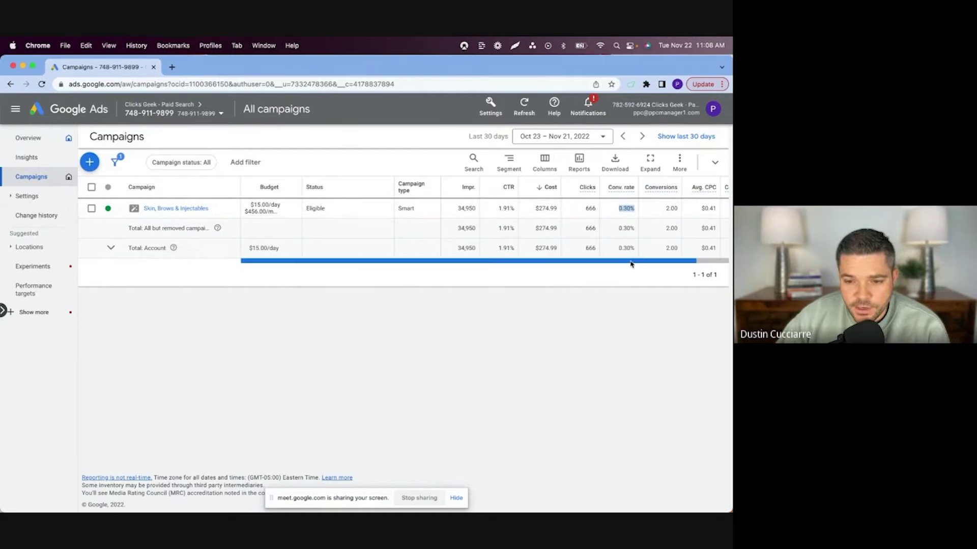
click(607, 220)
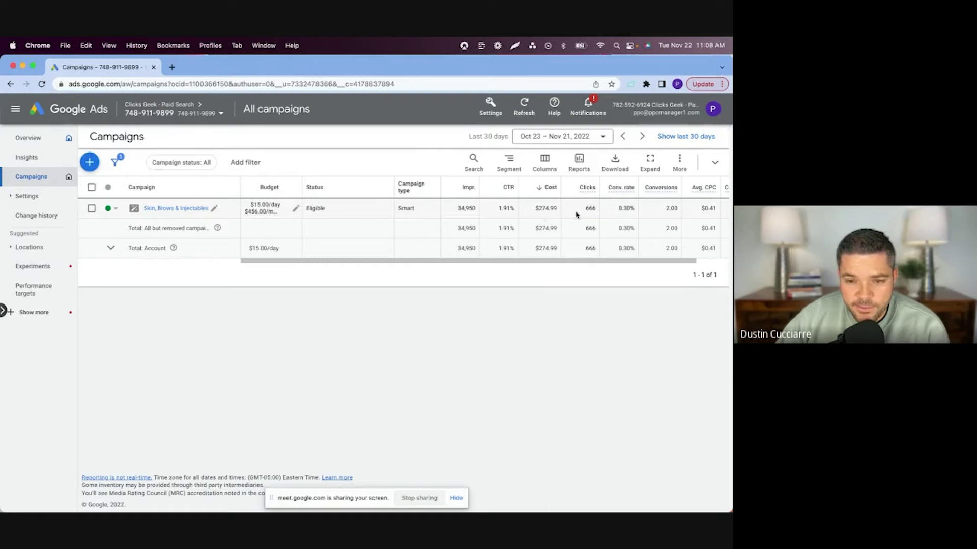
drag(626, 263, 645, 263)
double_click(637, 209)
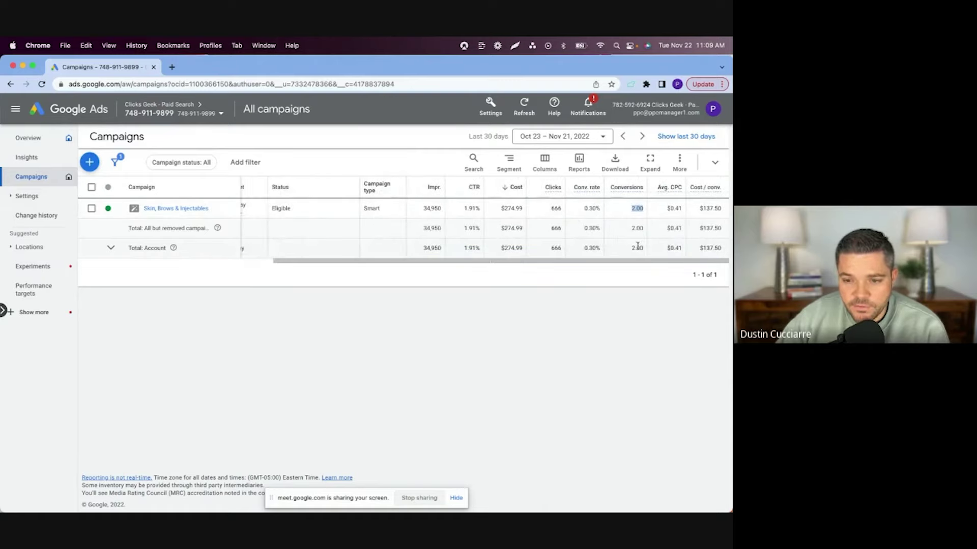
click(710, 210)
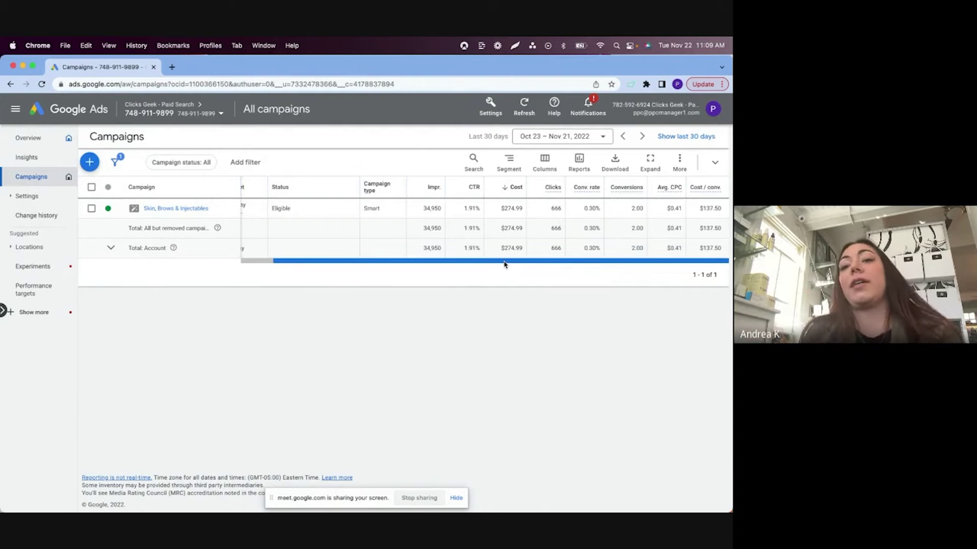
scroll(498, 264, left, 3)
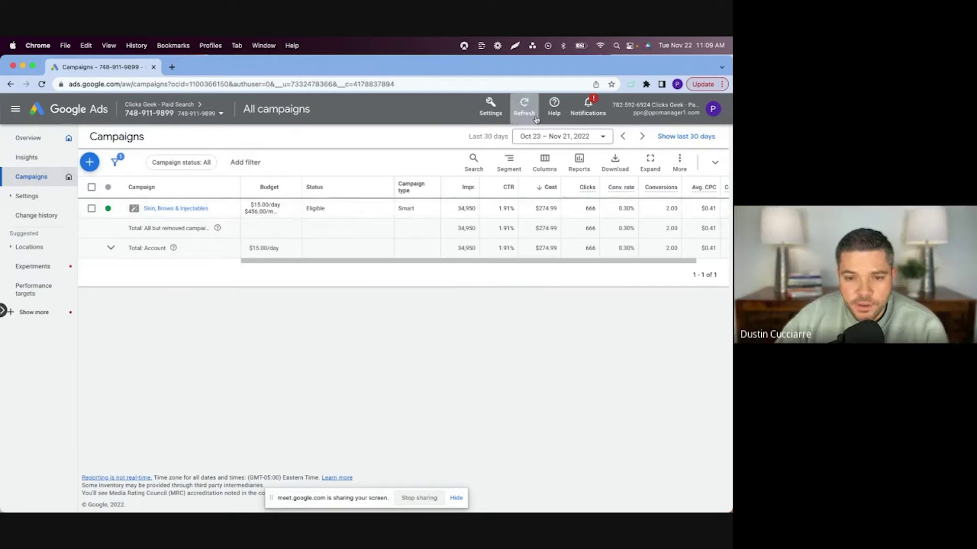
Step: Switch the account to Expert Mode
click(491, 108)
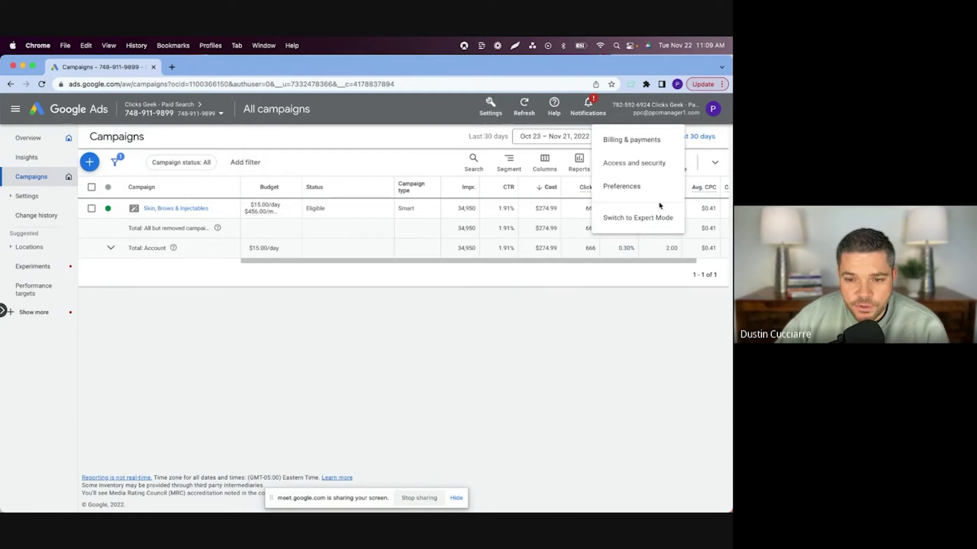
click(638, 219)
click(409, 361)
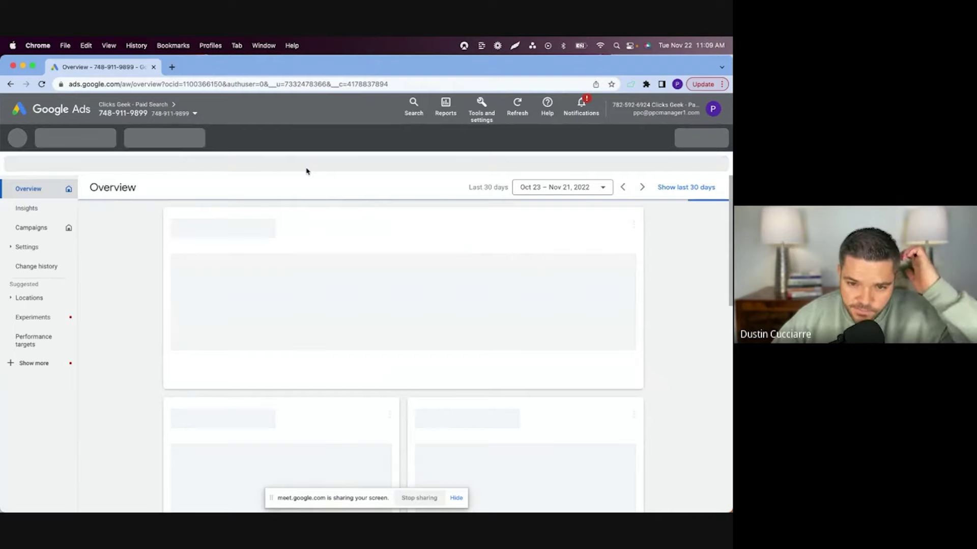
Step: Open the account's conversions summary and review the phone call, contact and directions conversion actions
click(485, 119)
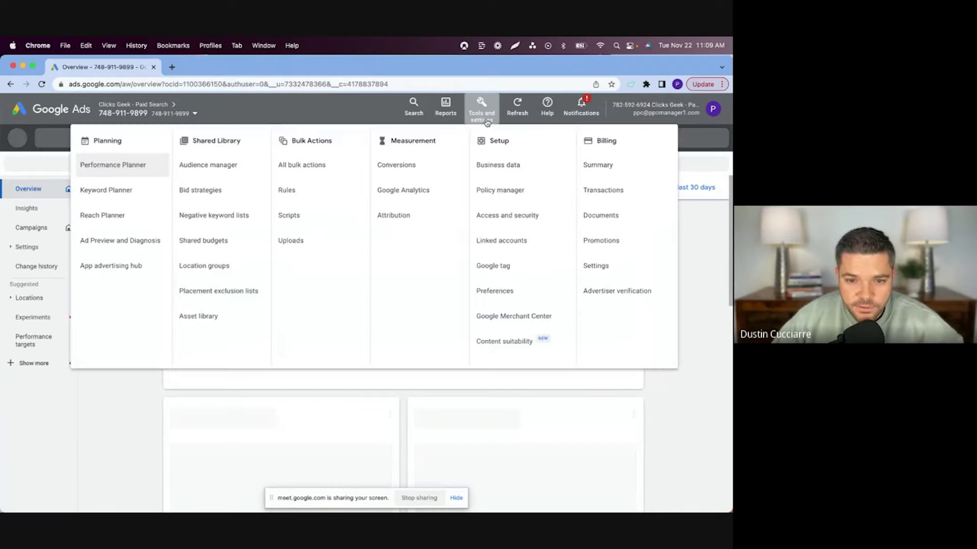
click(424, 169)
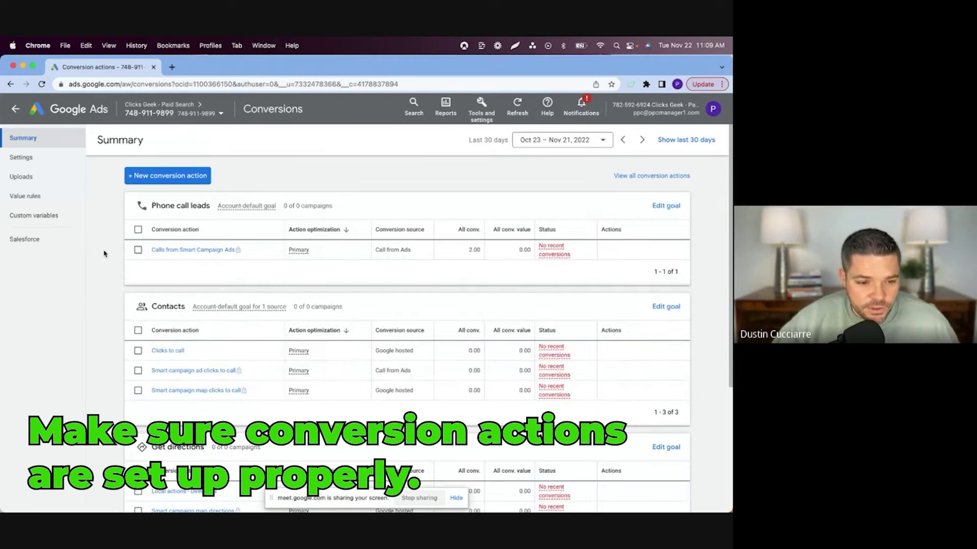
scroll(161, 260, down, 2)
scroll(208, 305, down, 2)
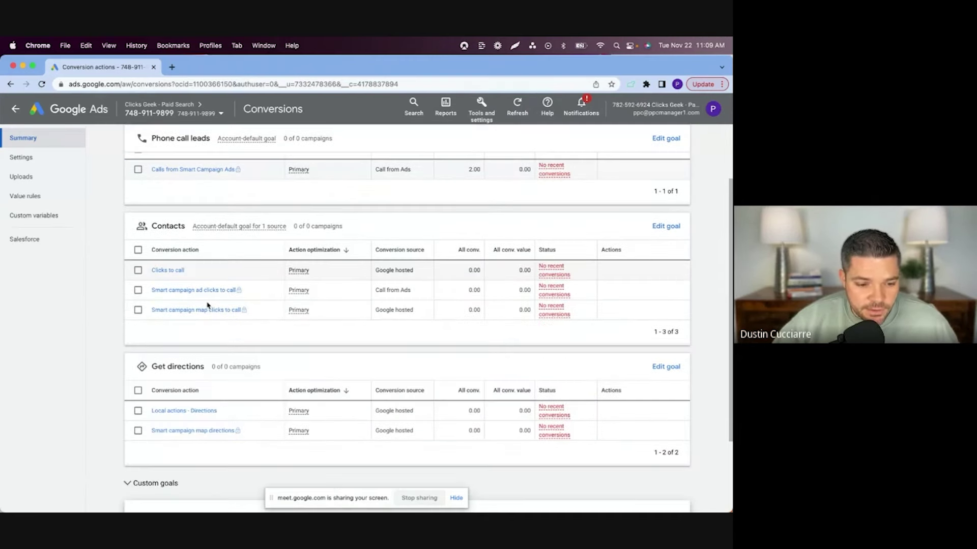
scroll(209, 311, down, 4)
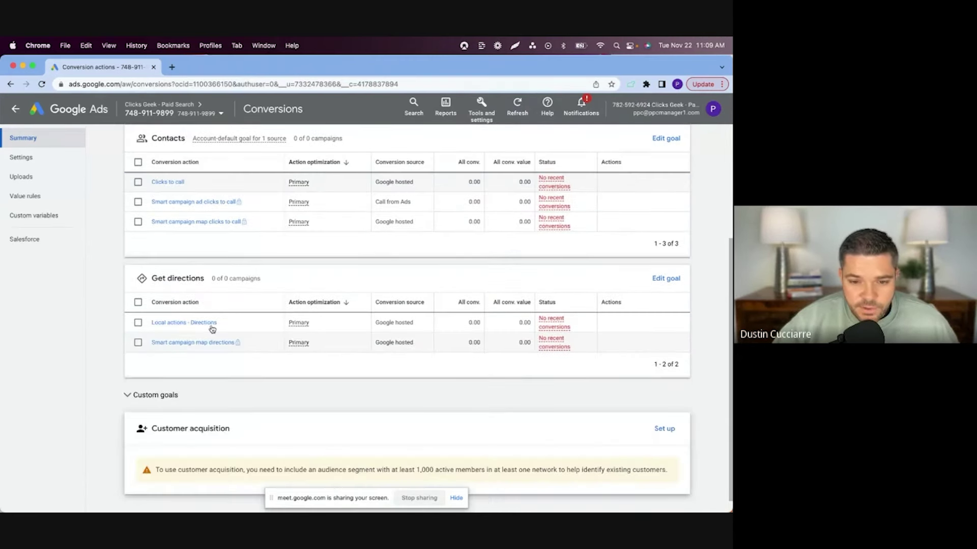
scroll(212, 329, up, 6)
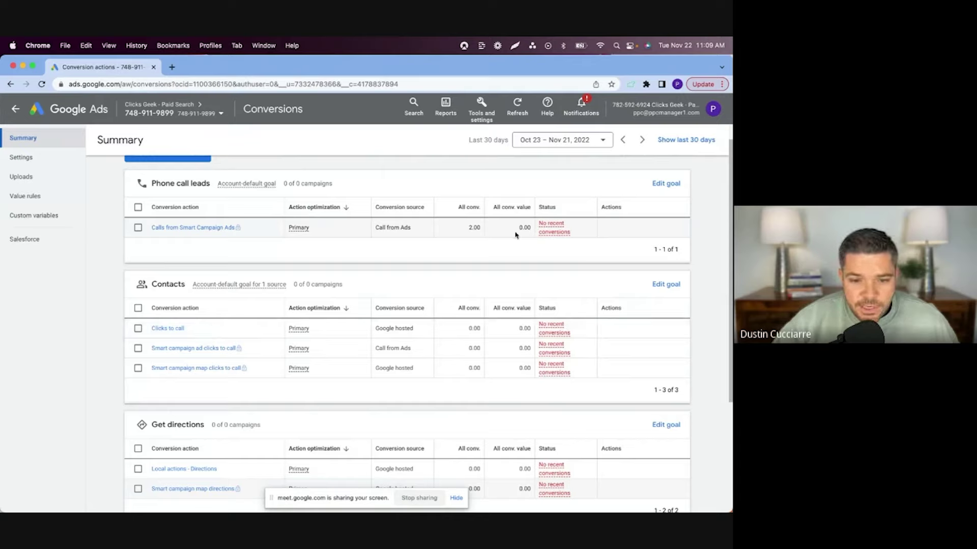
drag(481, 227, 470, 228)
click(475, 228)
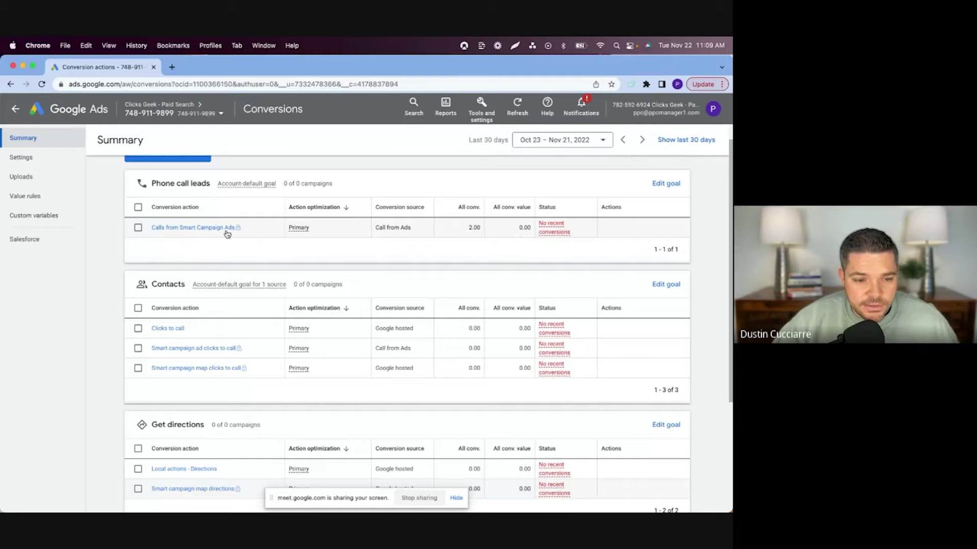
Step: Open the details of the Calls from Smart Campaign Ads conversion action and examine its call length setting
click(227, 230)
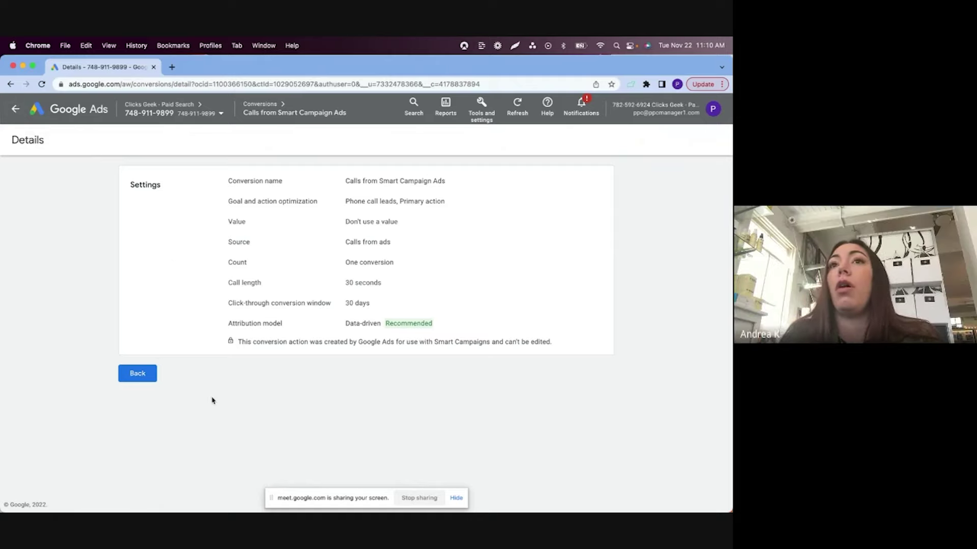
double_click(346, 283)
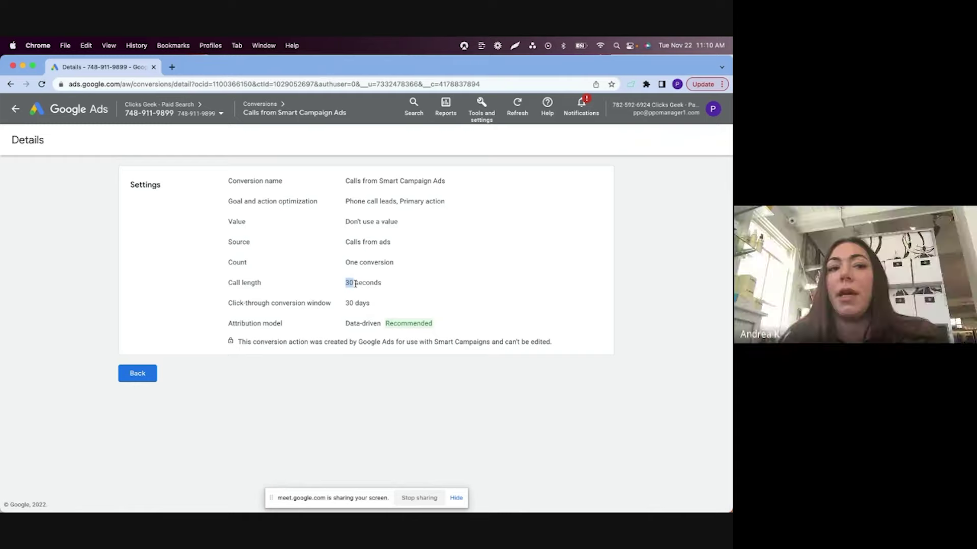
click(464, 371)
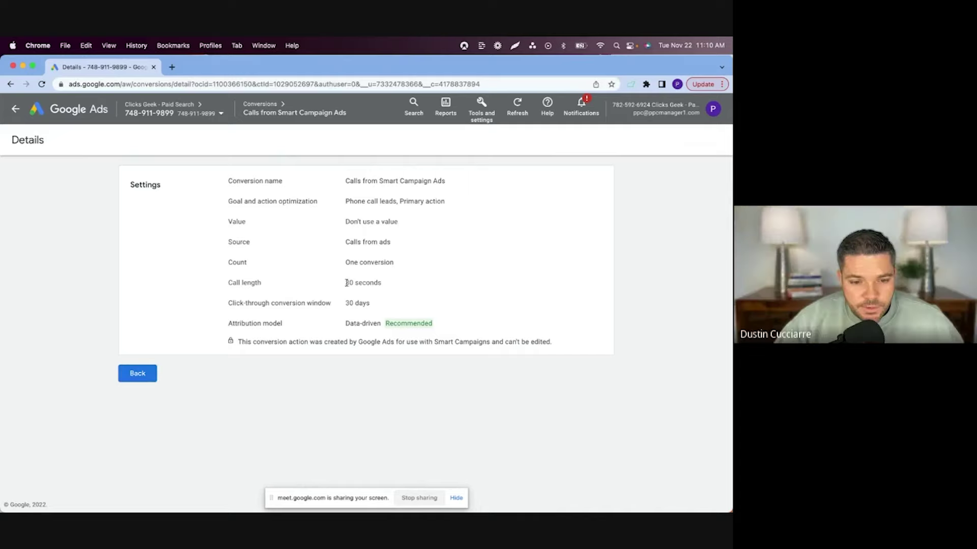
mouse_move(345, 285)
mouse_down()
mouse_move(387, 284)
mouse_move(225, 292)
mouse_move(388, 286)
mouse_up()
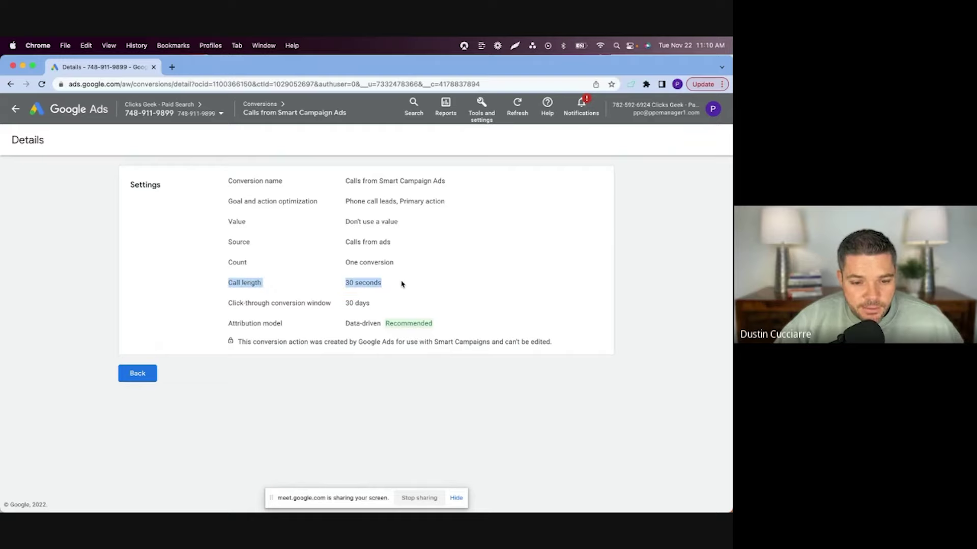
drag(392, 284, 346, 283)
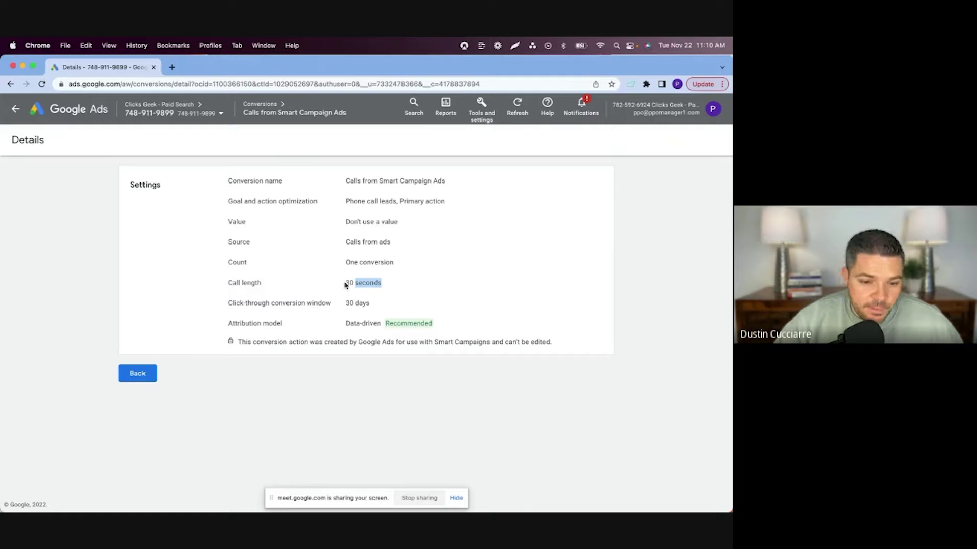
drag(241, 282, 372, 282)
click(371, 282)
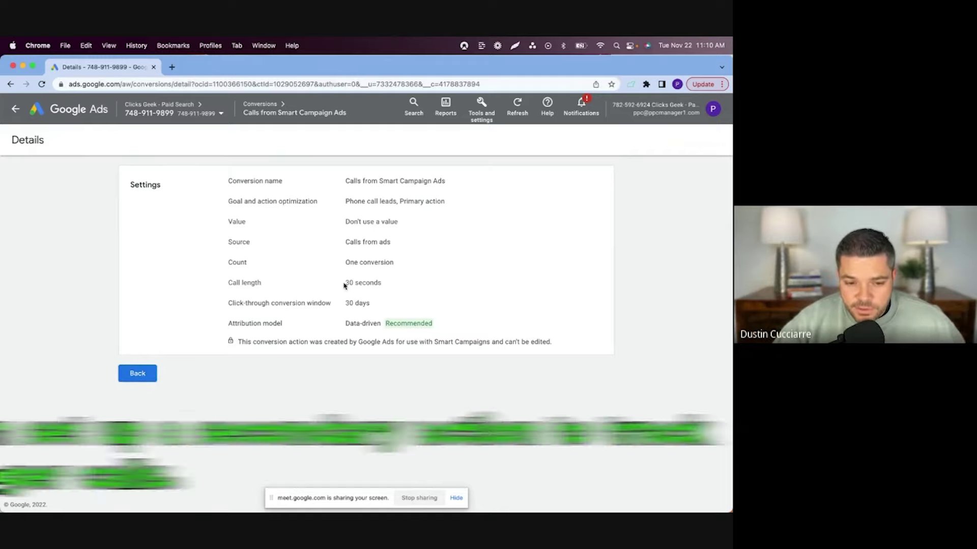
drag(344, 286, 383, 286)
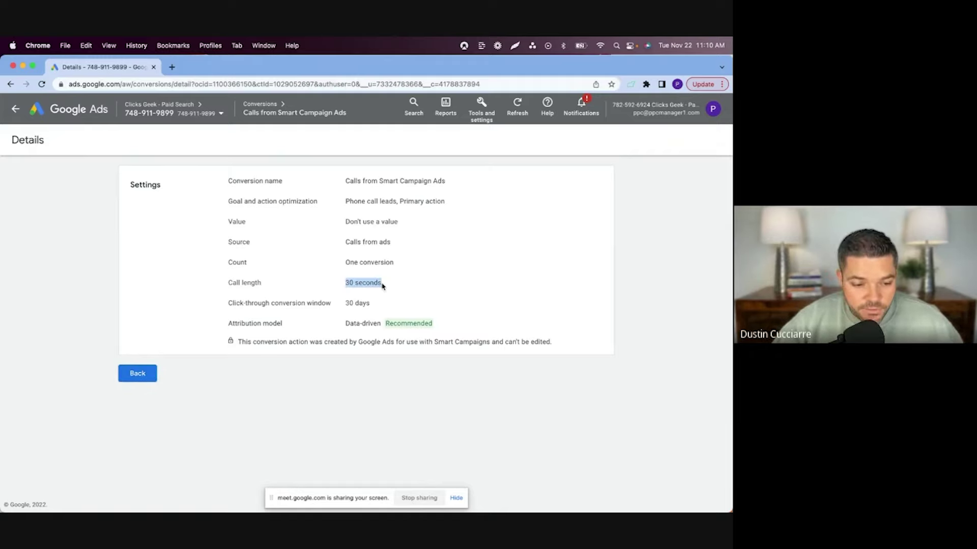
click(179, 378)
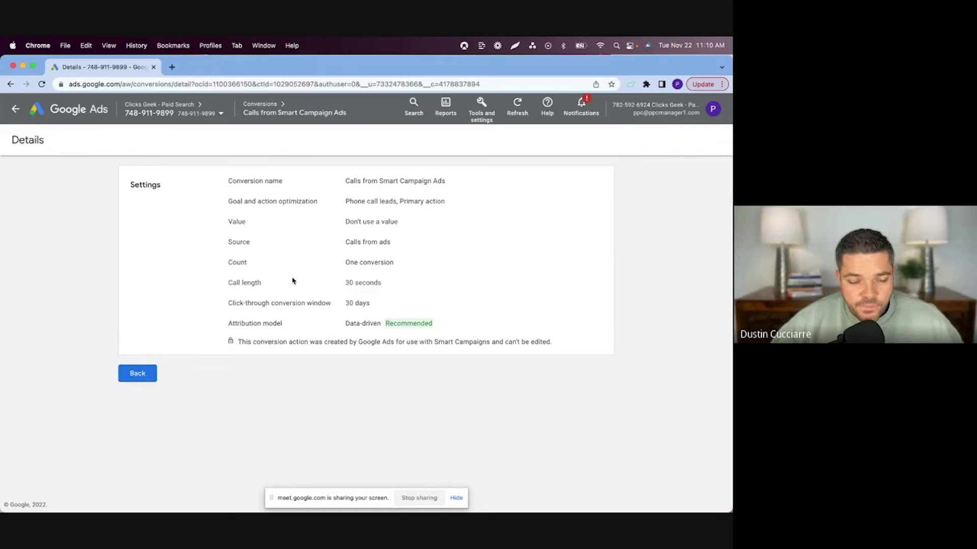
drag(293, 281, 383, 283)
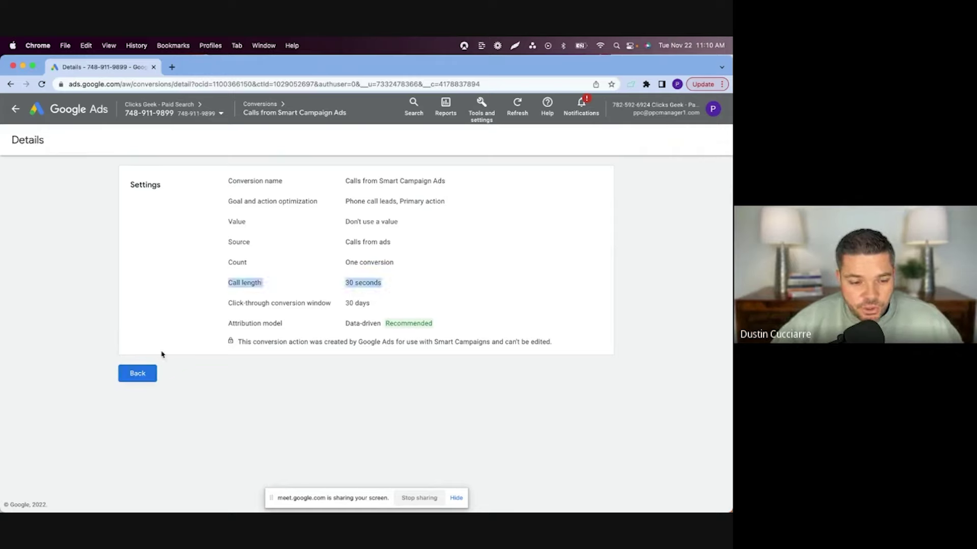
click(353, 282)
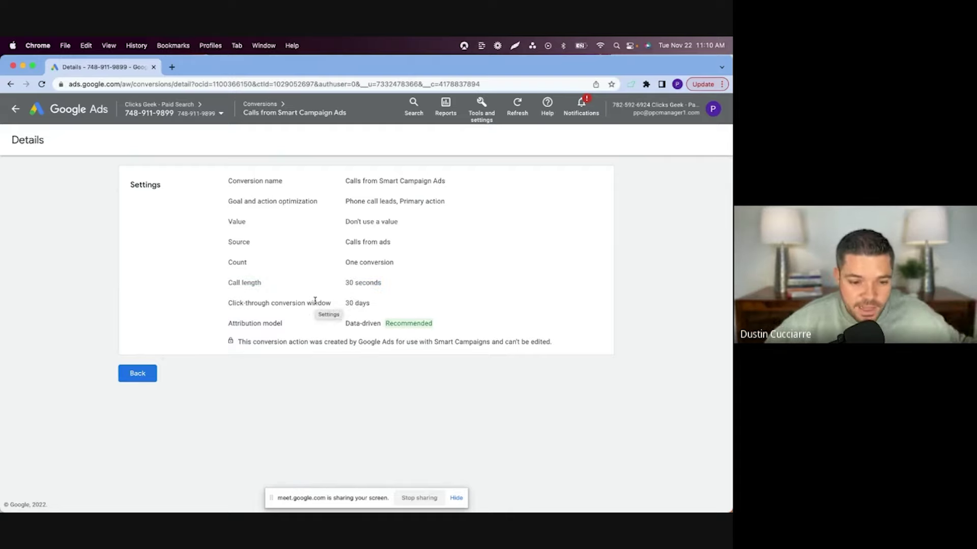
Step: Return to the campaigns list, open the Skin, Brows & Injectables campaign and review its overview for performance and search terms
click(142, 376)
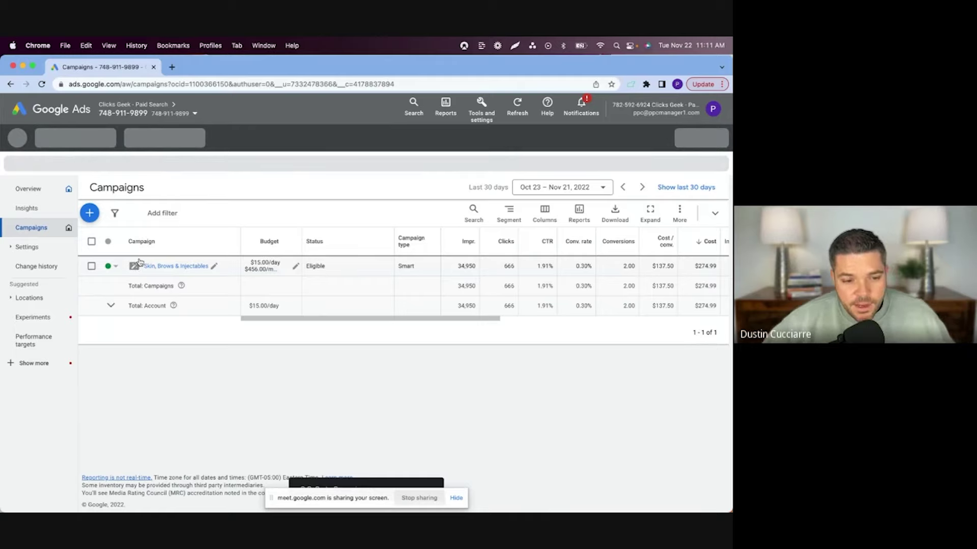
click(186, 267)
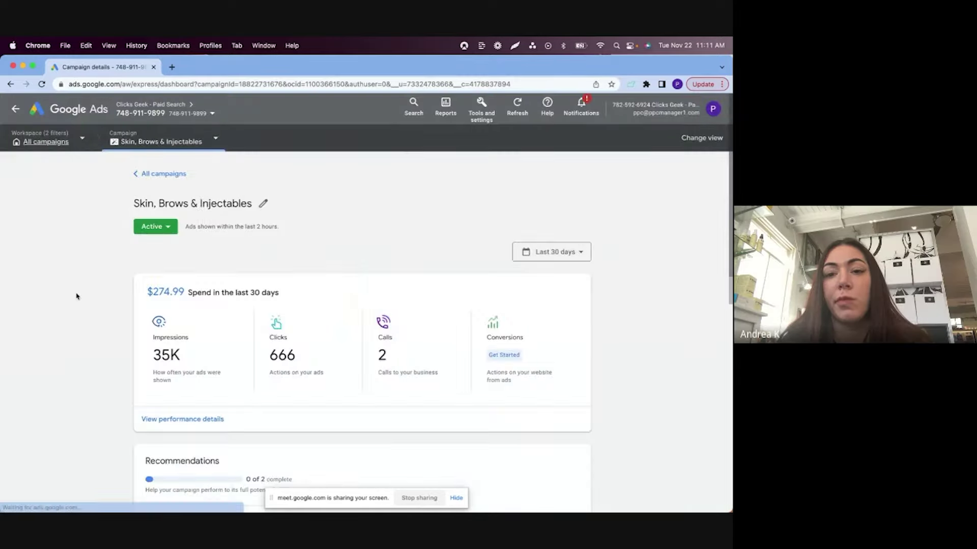
scroll(280, 312, down, 3)
scroll(279, 312, down, 3)
scroll(279, 313, down, 1)
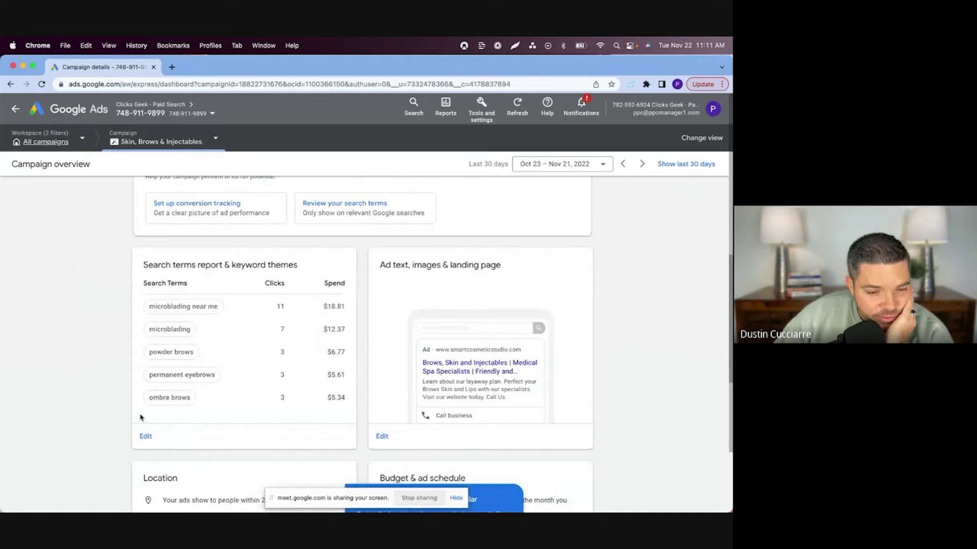
scroll(290, 402, up, 3)
scroll(293, 404, up, 4)
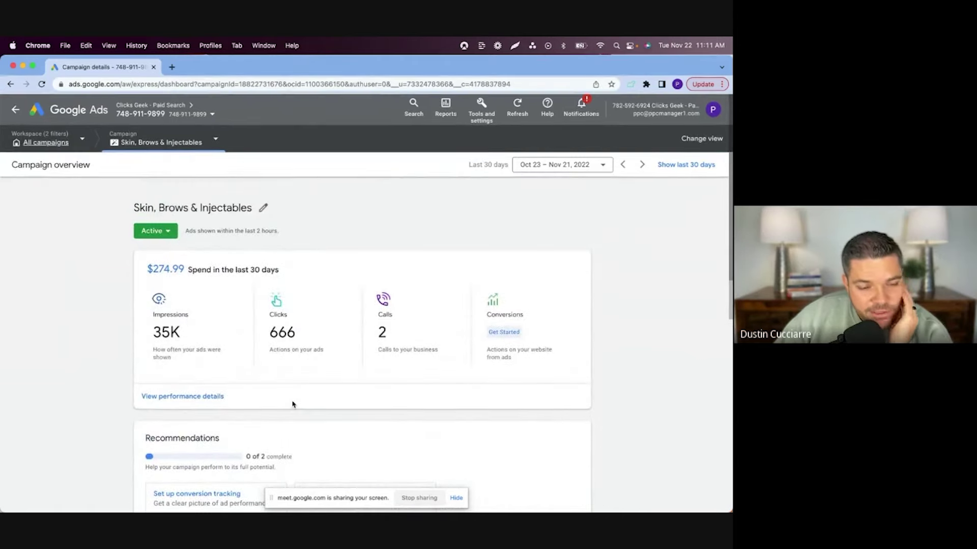
scroll(227, 422, down, 7)
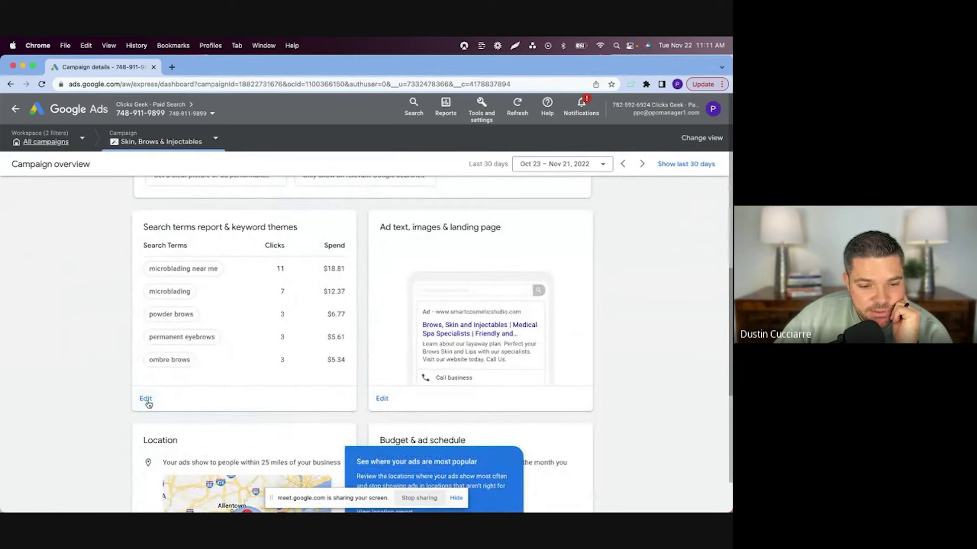
Step: Open the campaign's full search terms report, check its keyword themes and return to the search terms report
click(146, 399)
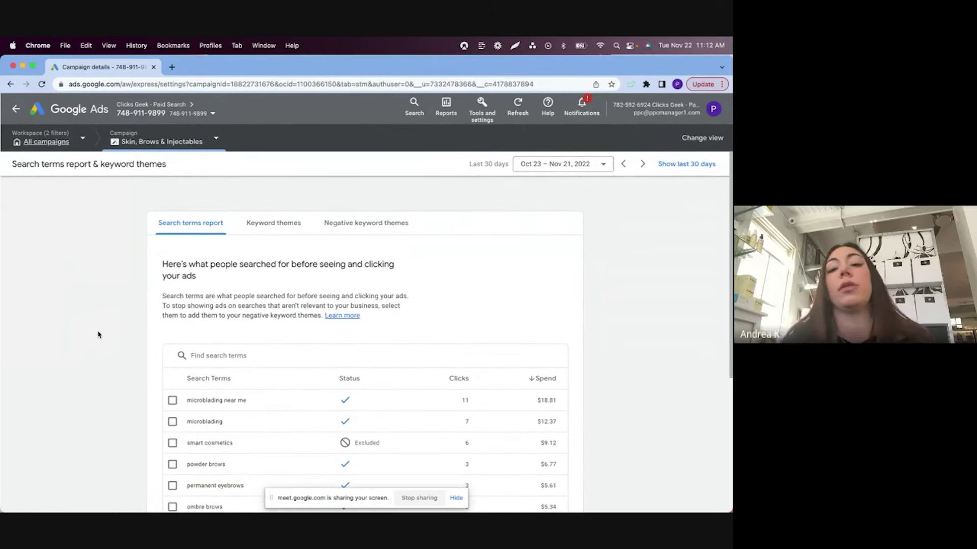
scroll(98, 335, down, 1)
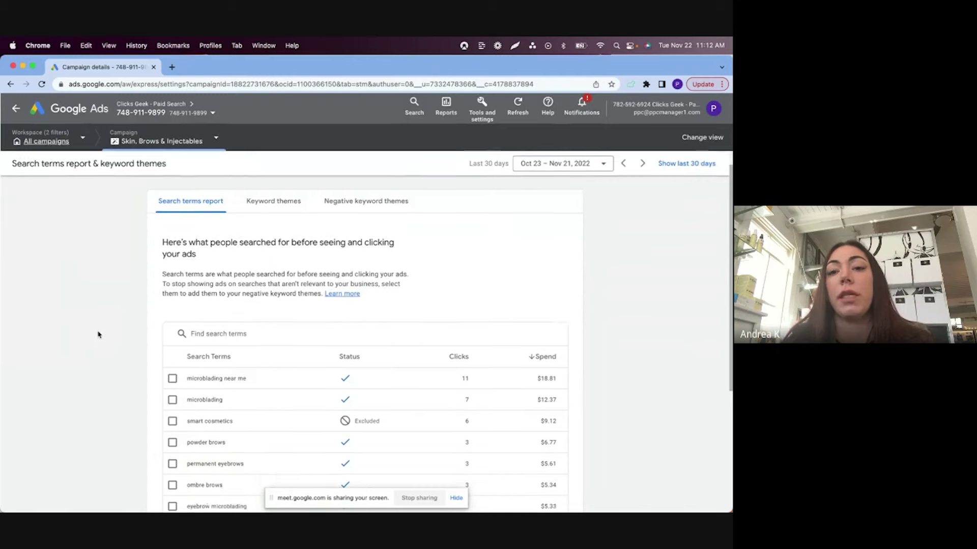
scroll(98, 335, up, 1)
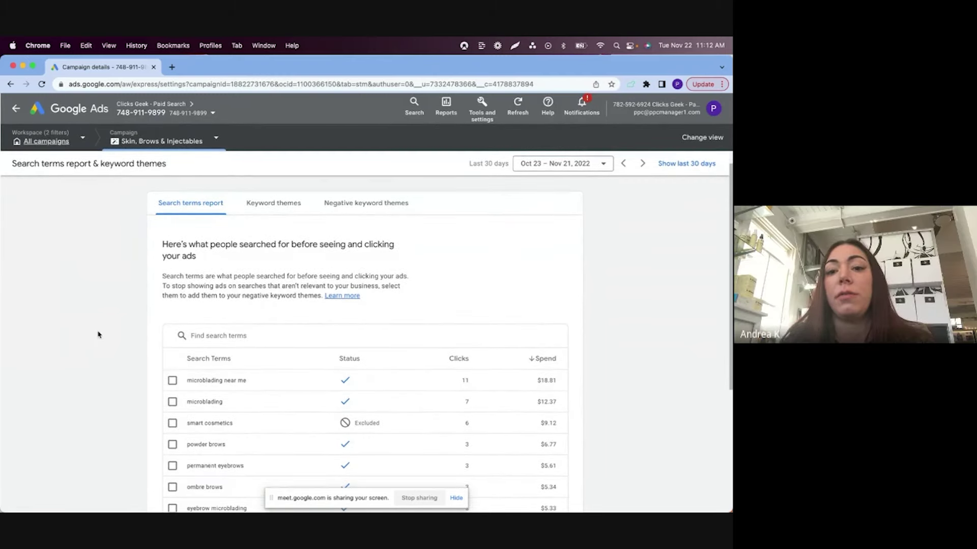
click(272, 206)
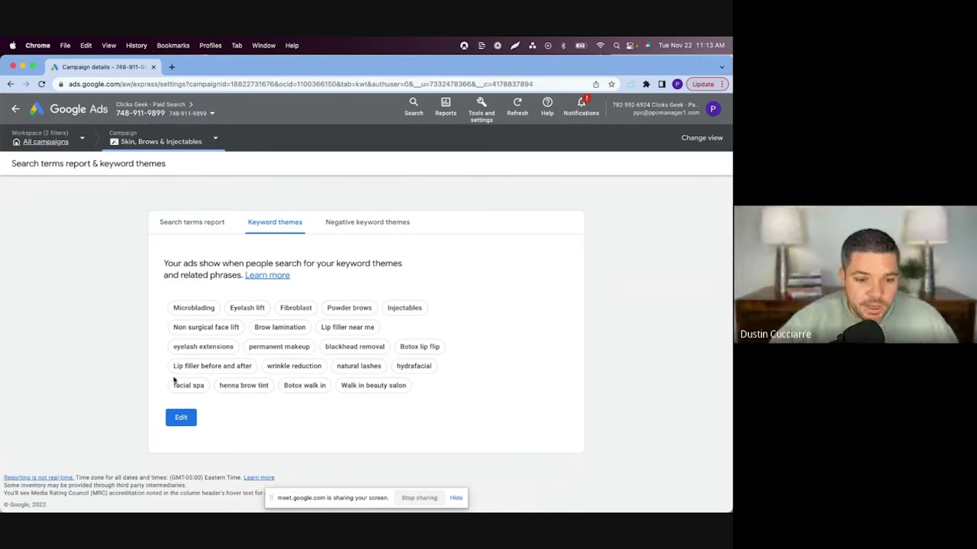
click(173, 223)
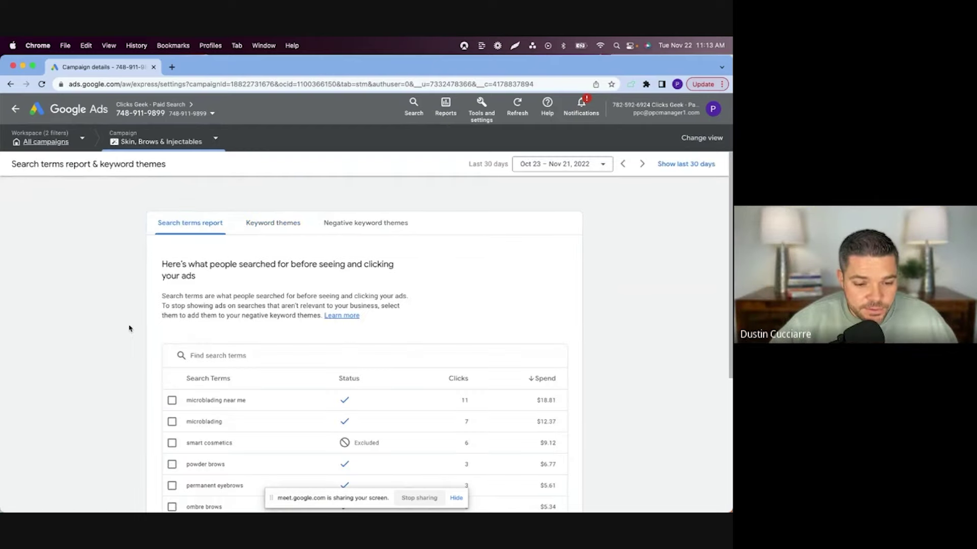
Step: Expand the search terms report with more rows twice and check the listed terms for branded searches
scroll(391, 421, down, 5)
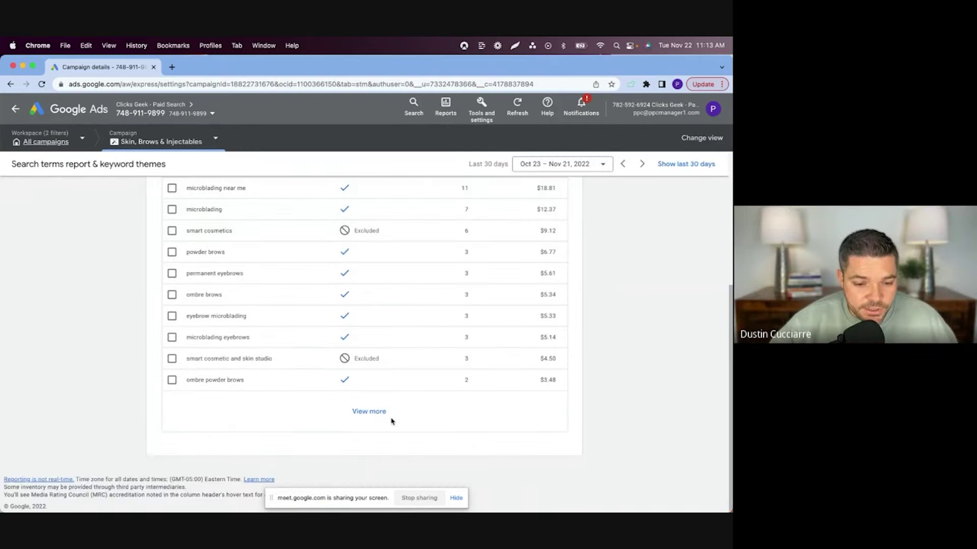
click(389, 417)
scroll(392, 402, down, 1)
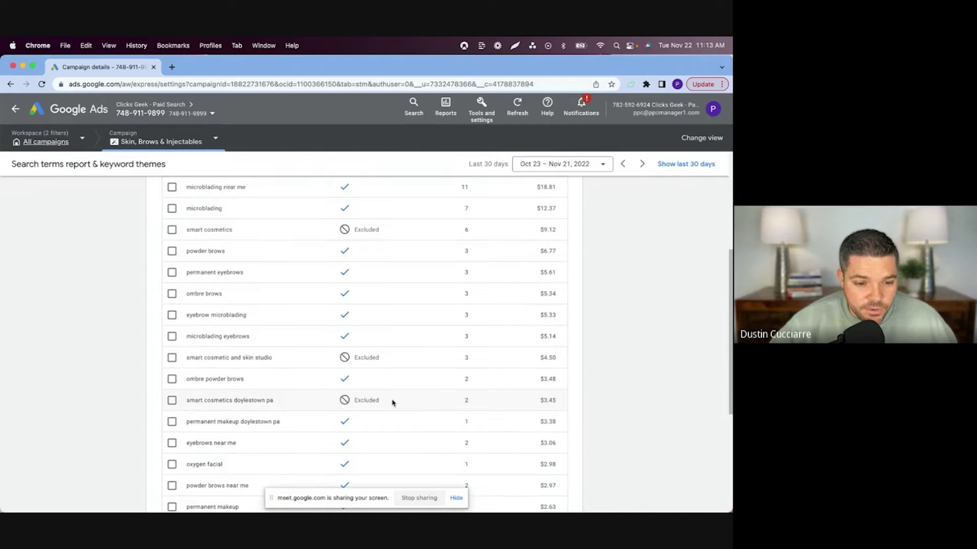
scroll(392, 403, up, 2)
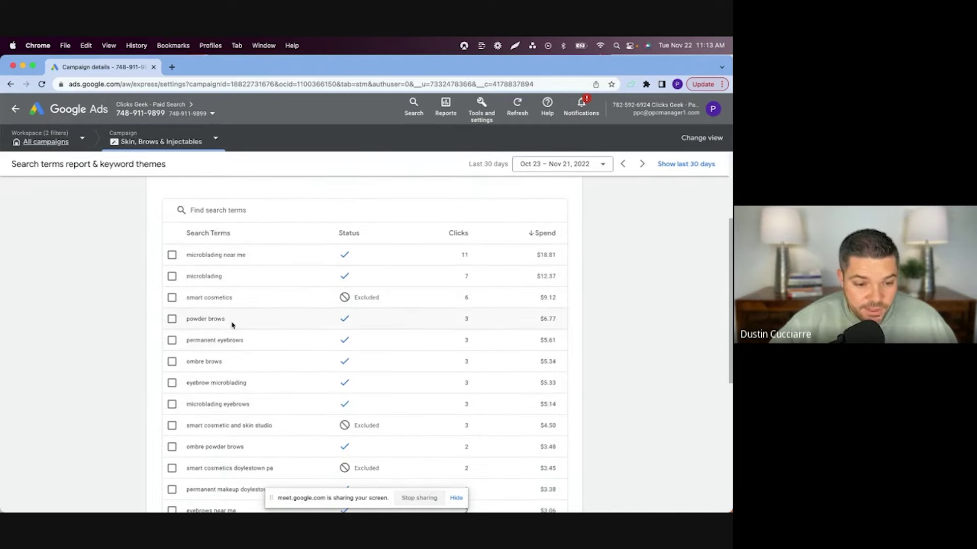
scroll(235, 367, down, 3)
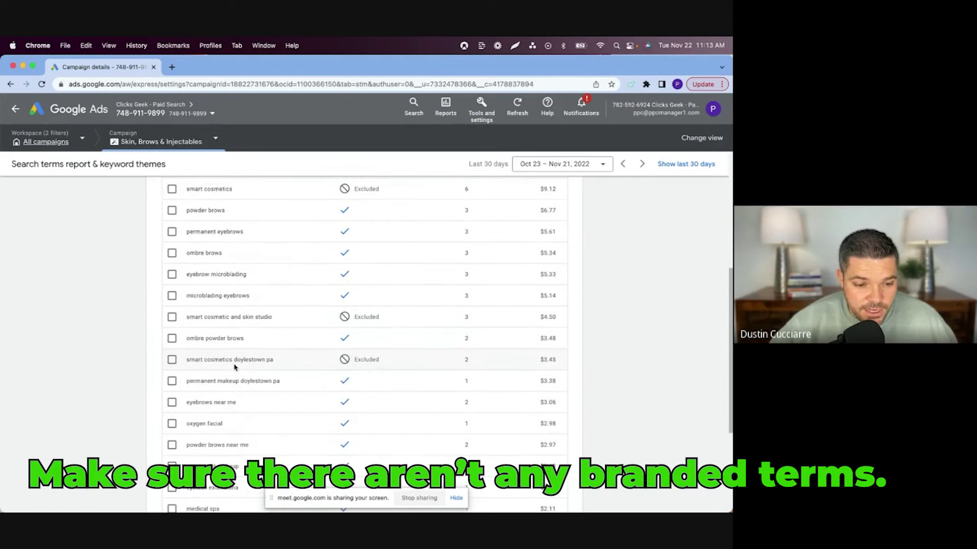
scroll(235, 367, down, 4)
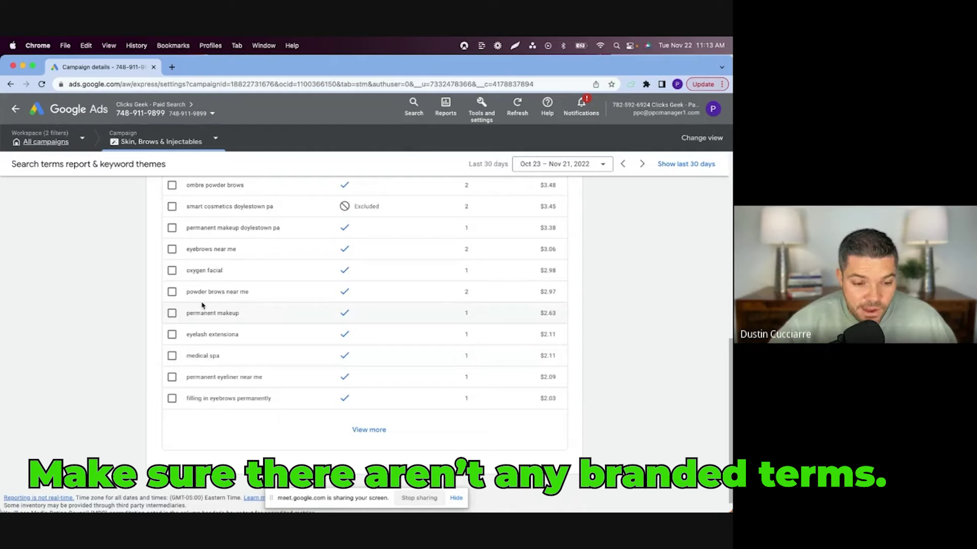
click(371, 430)
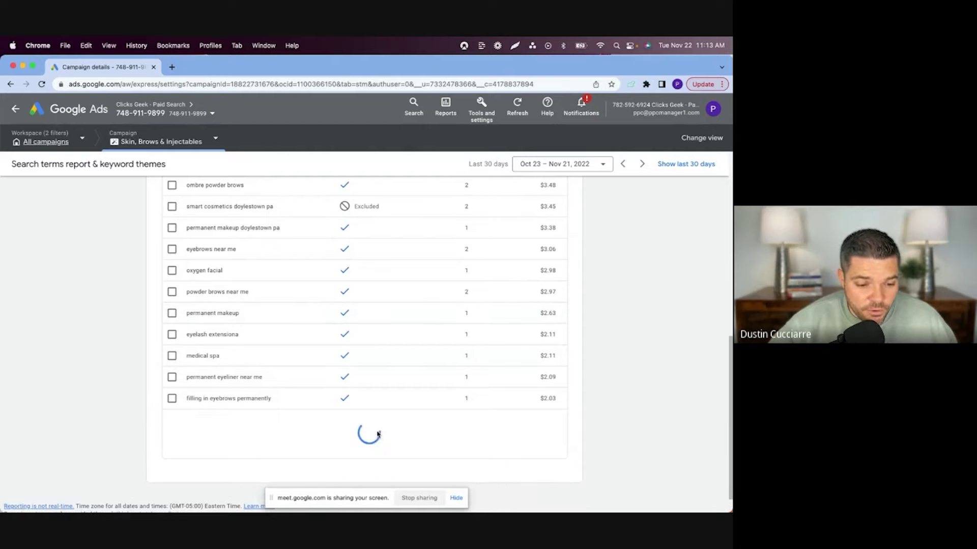
scroll(375, 432, down, 5)
Step: Select one search term far down the list, then examine the highest-spending terms, including "microblading" and "microblading near me"
click(171, 406)
scroll(235, 402, up, 10)
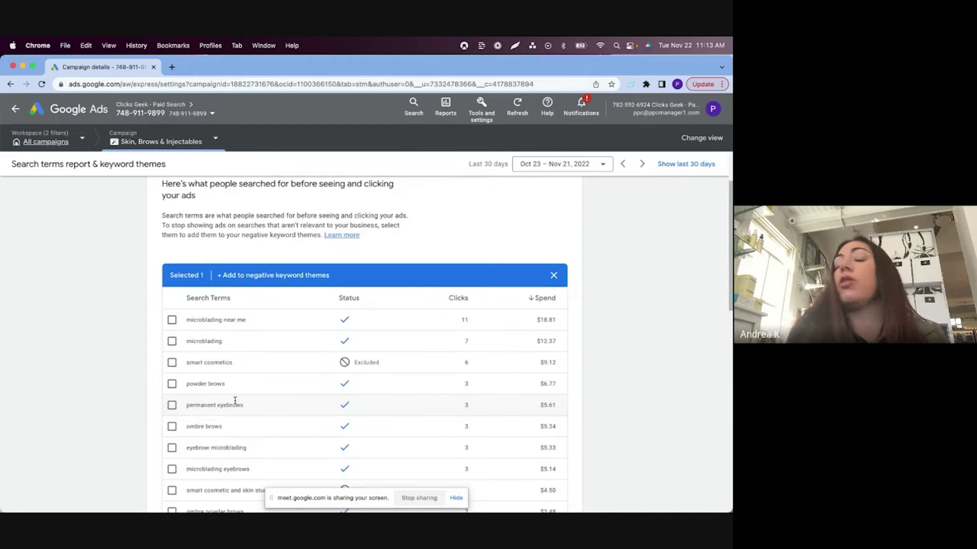
scroll(235, 401, up, 2)
scroll(687, 319, down, 1)
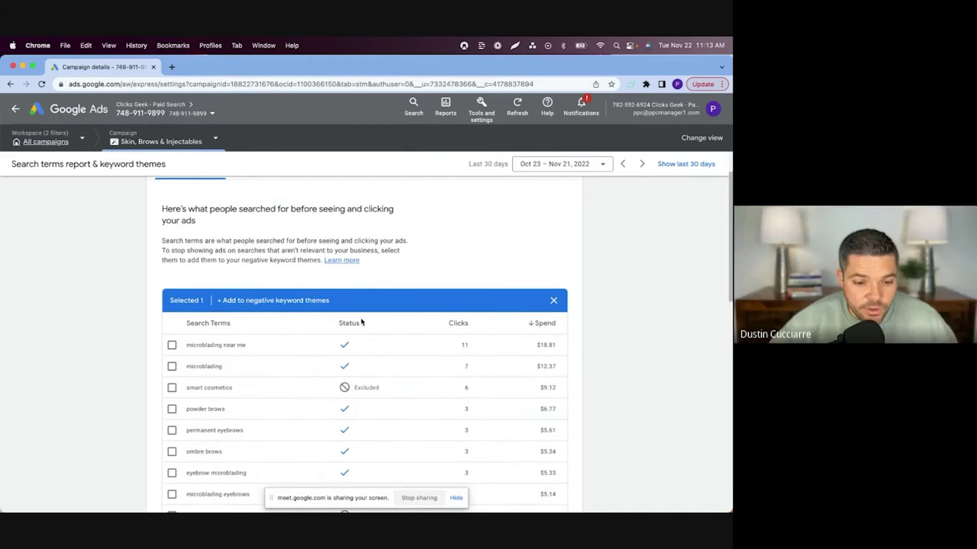
scroll(361, 321, up, 1)
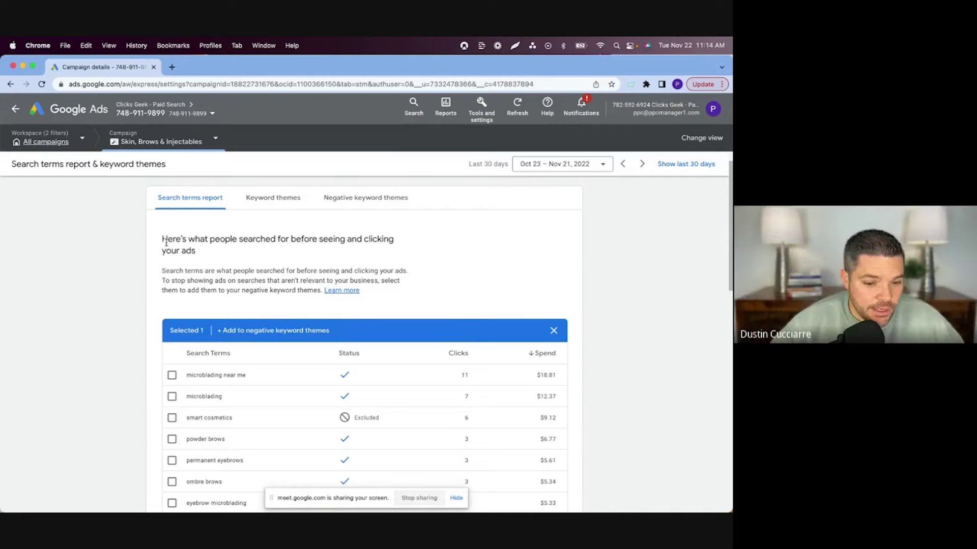
double_click(199, 397)
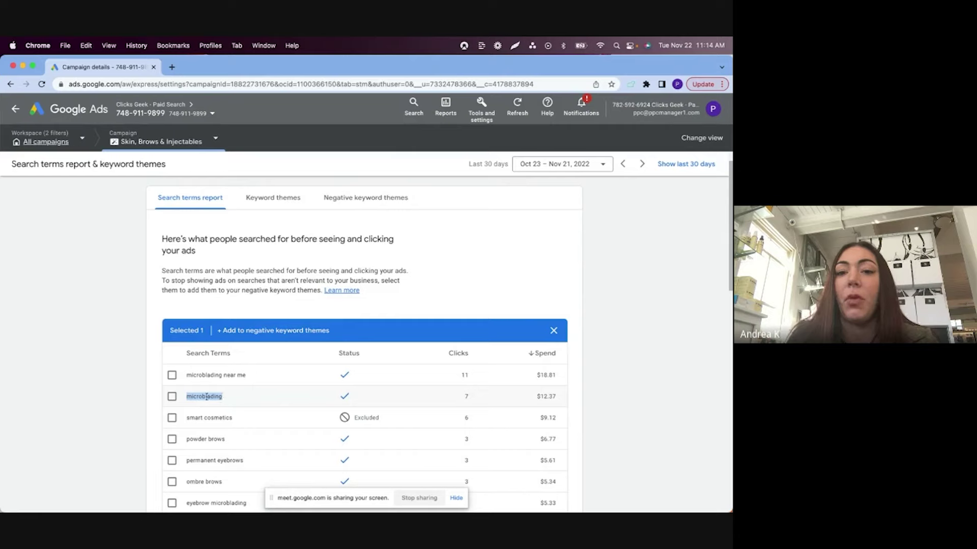
scroll(206, 397, down, 2)
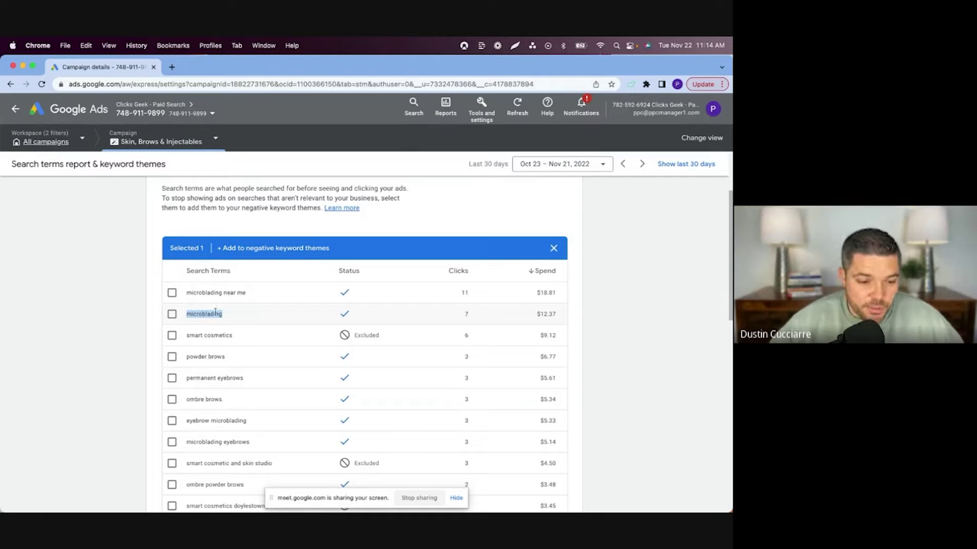
click(320, 316)
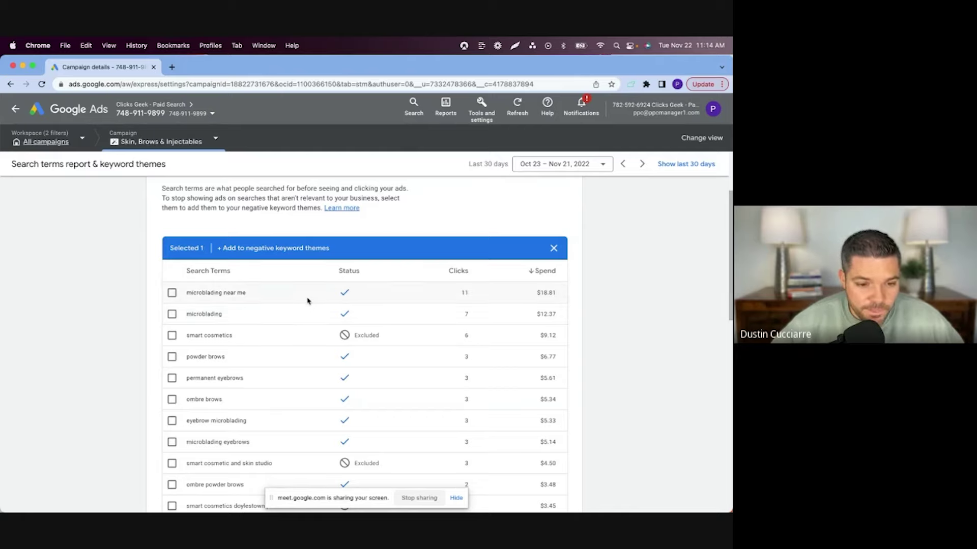
scroll(317, 265, up, 2)
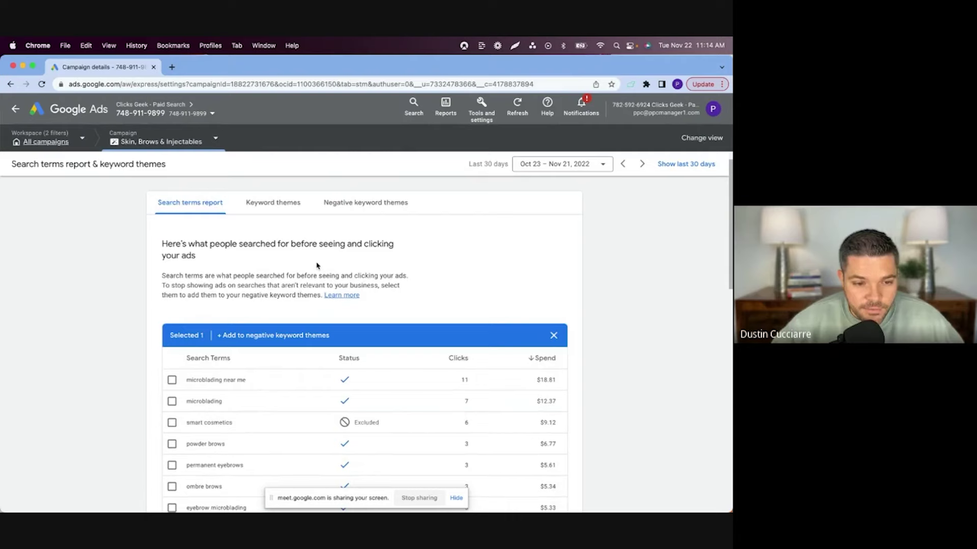
Step: Review the campaign's keyword themes, starting with Microblading, and open its negative keyword themes
click(268, 205)
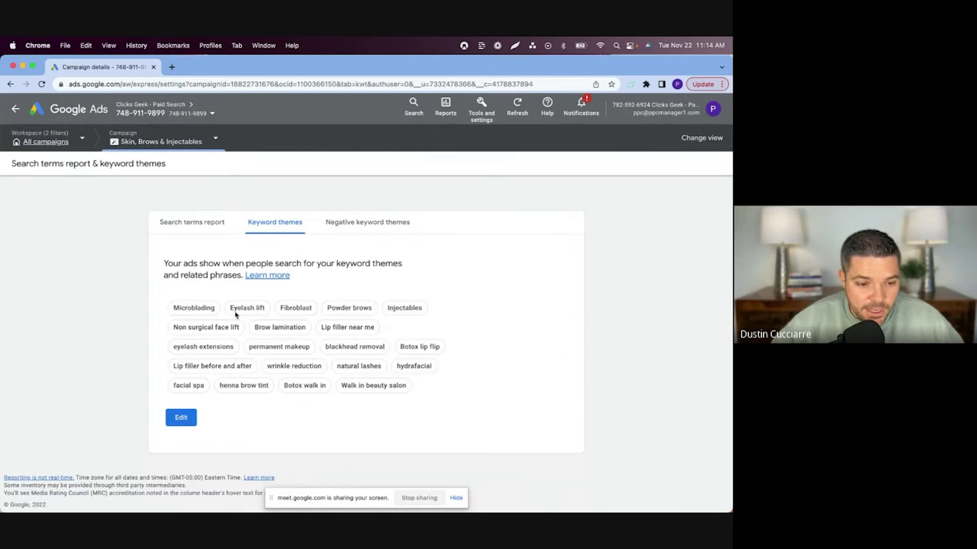
drag(179, 310, 214, 311)
click(215, 310)
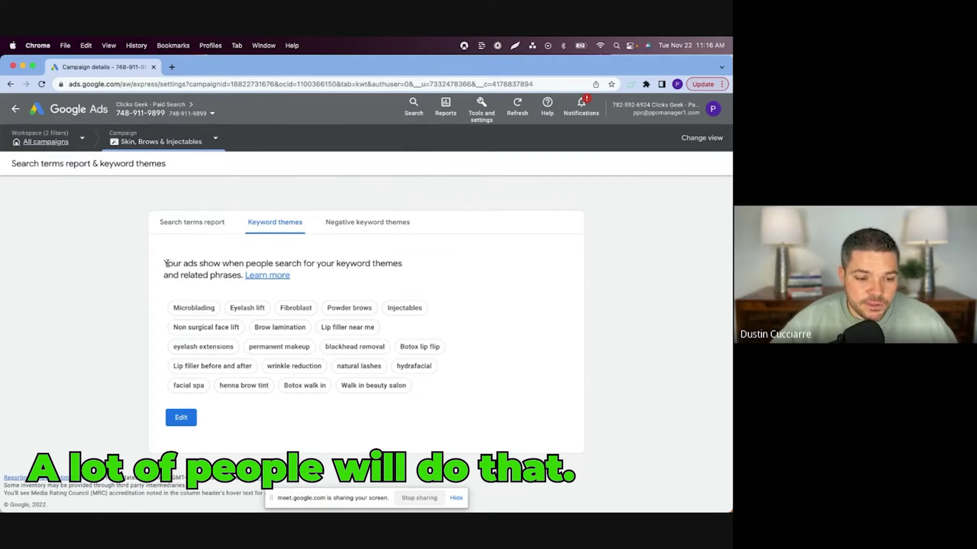
click(364, 226)
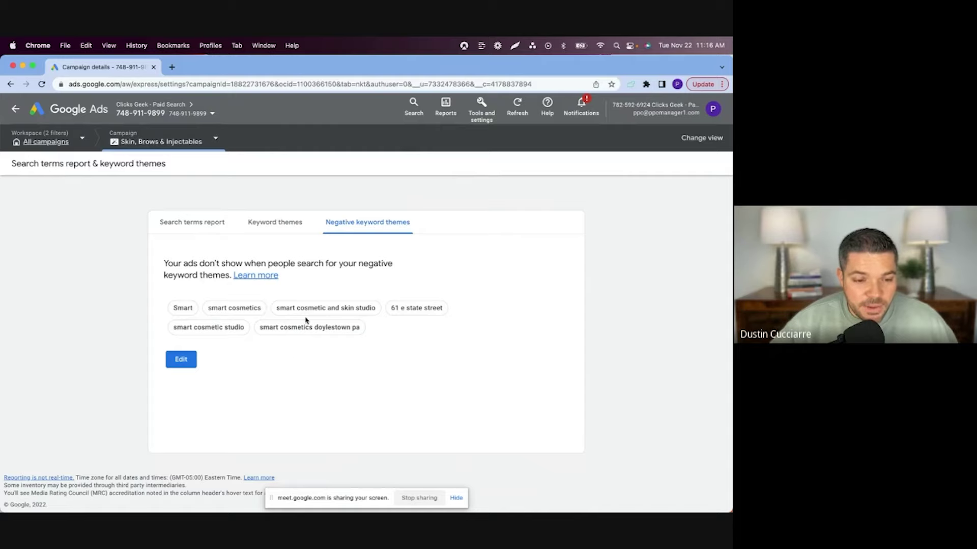
Step: Compare the terms in the search terms report with the "smart" brand terms among the negative keyword themes
click(193, 222)
scroll(251, 356, down, 2)
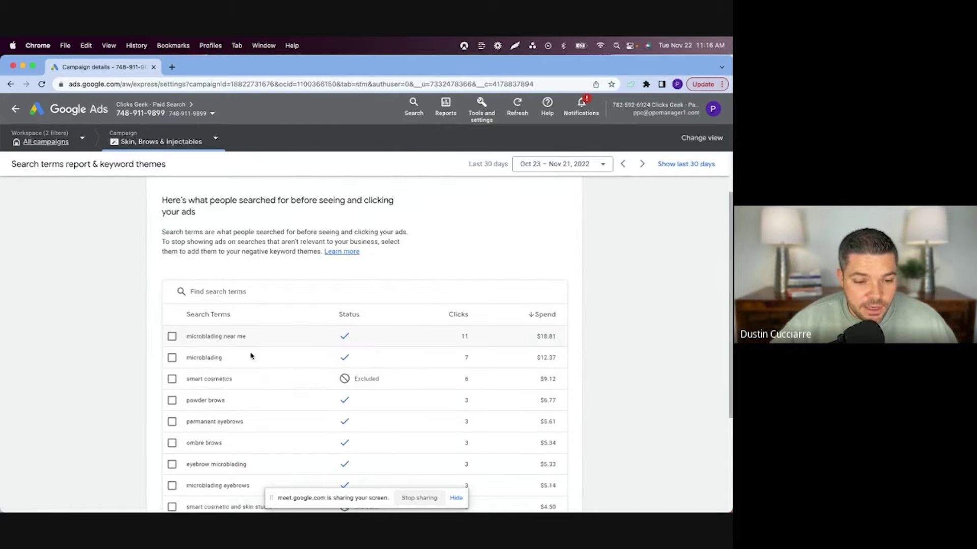
scroll(251, 357, down, 2)
double_click(249, 364)
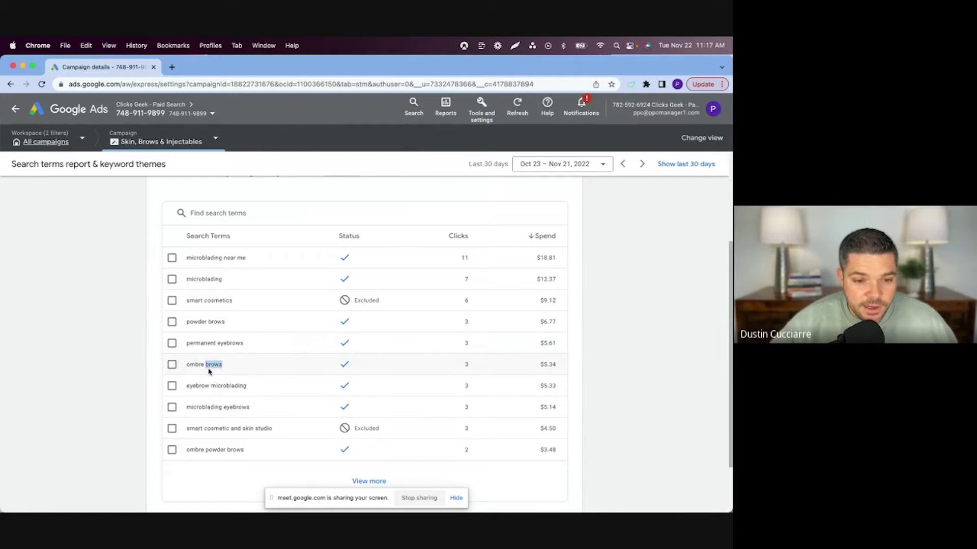
scroll(327, 275, up, 3)
click(366, 223)
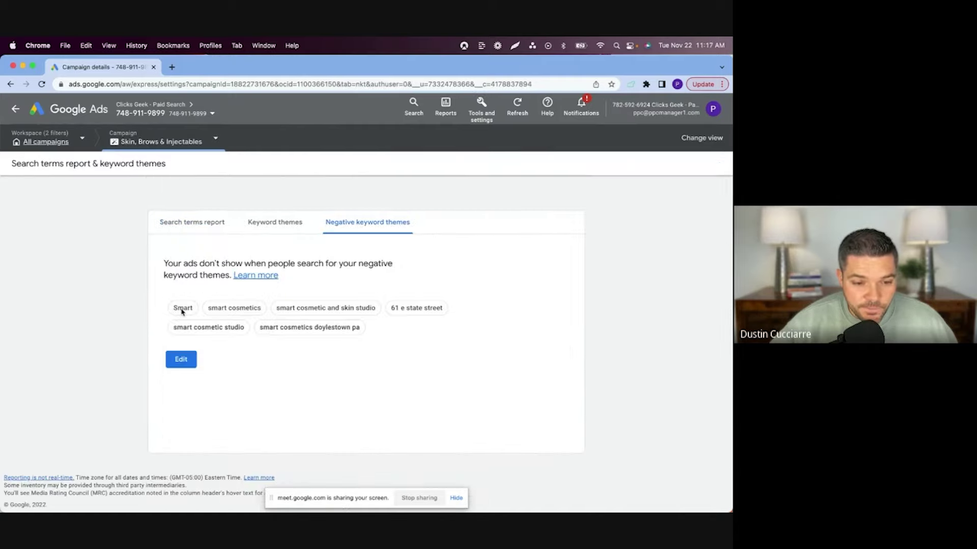
double_click(218, 308)
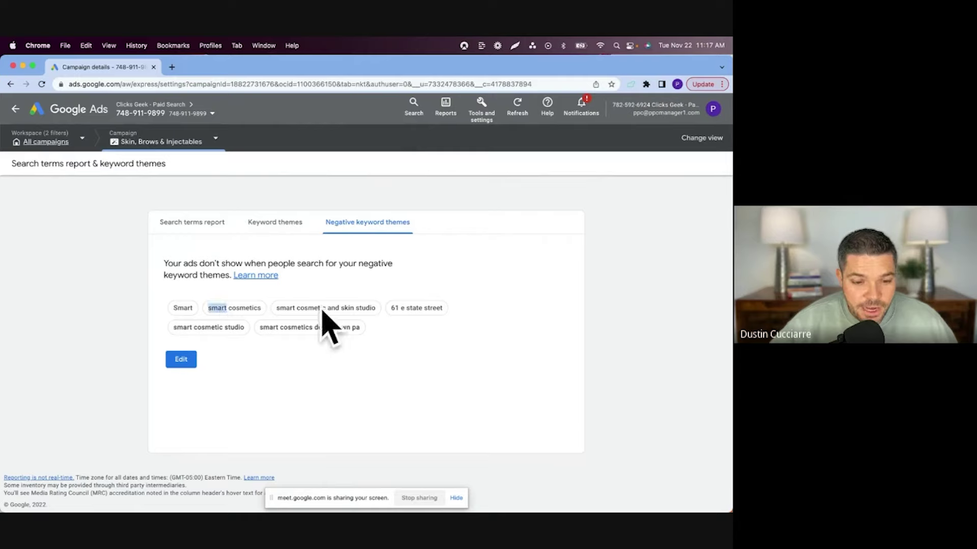
Step: Try to add "smart" in quotation marks as a negative keyword theme, remove the quotation marks and cancel the edit
click(186, 363)
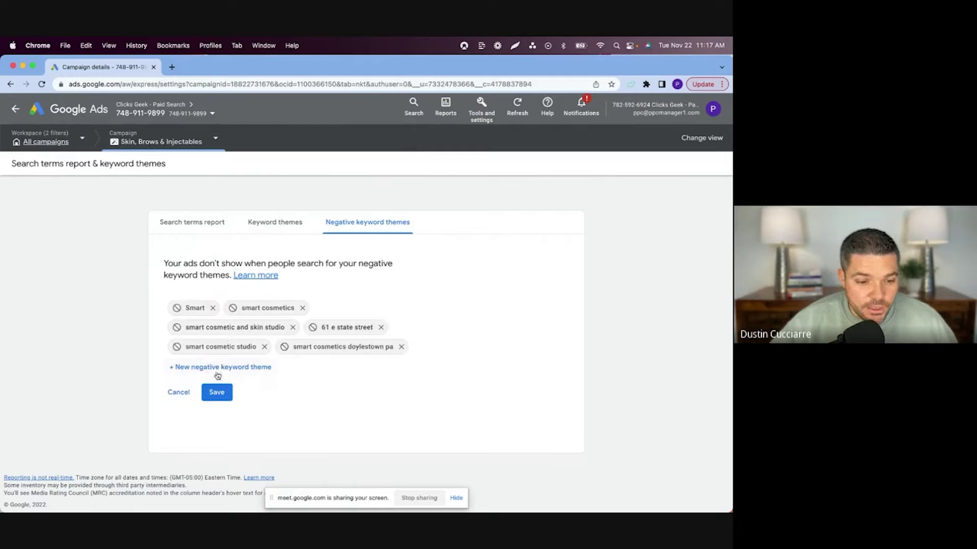
click(204, 367)
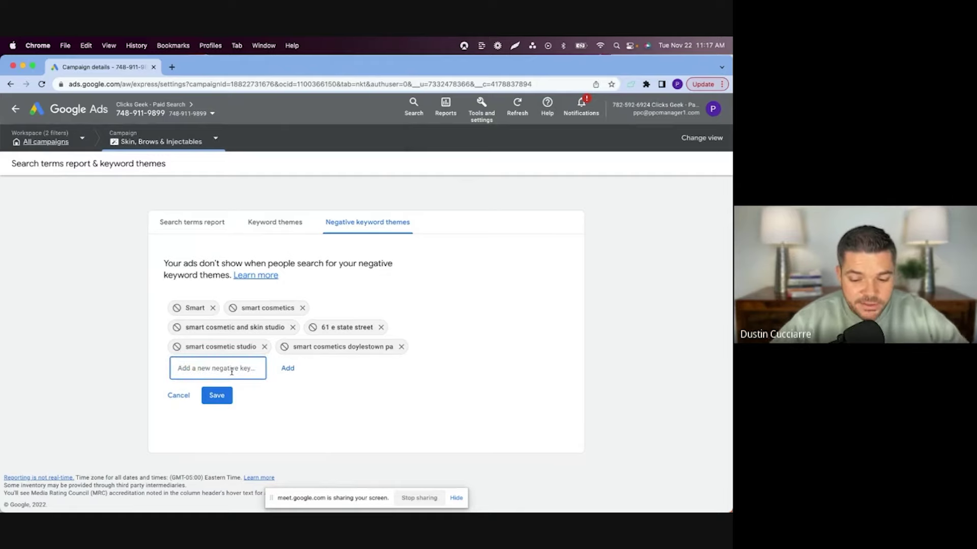
text(1)
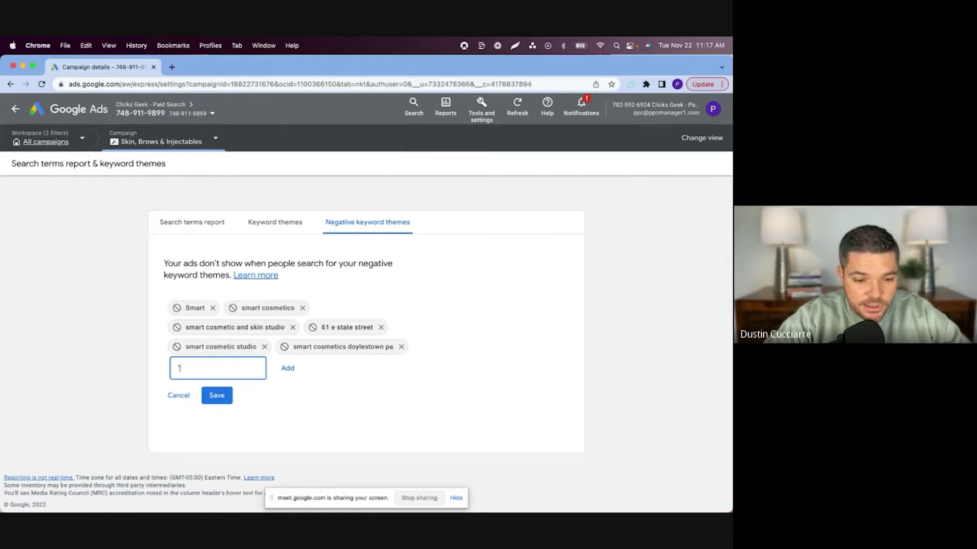
text("smart")
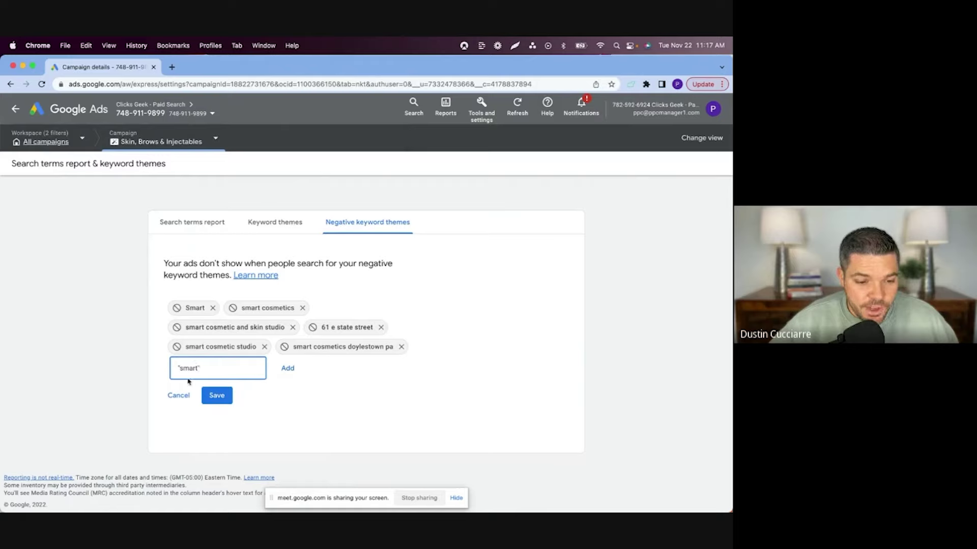
click(288, 368)
click(218, 372)
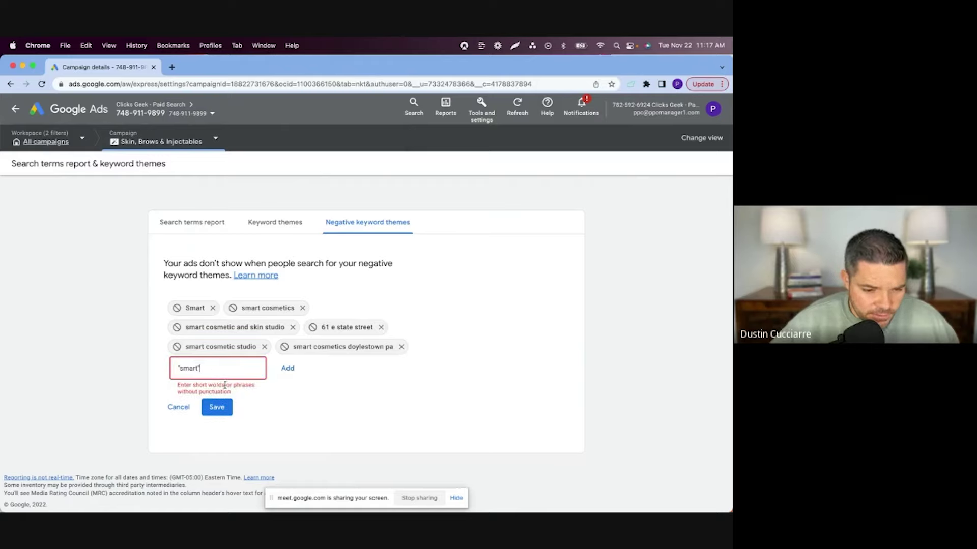
key(BackSpace)
click(179, 368)
key(BackSpace)
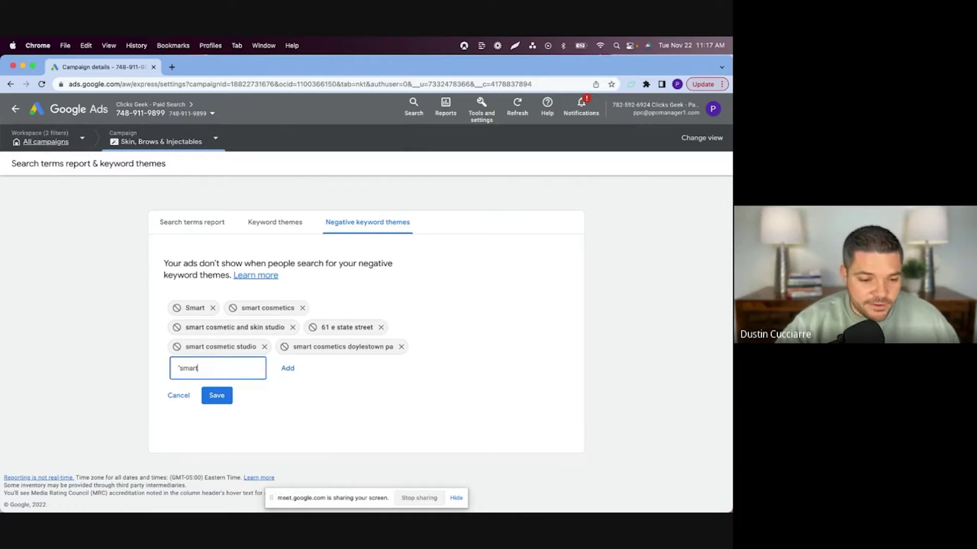
key(BackSpace)
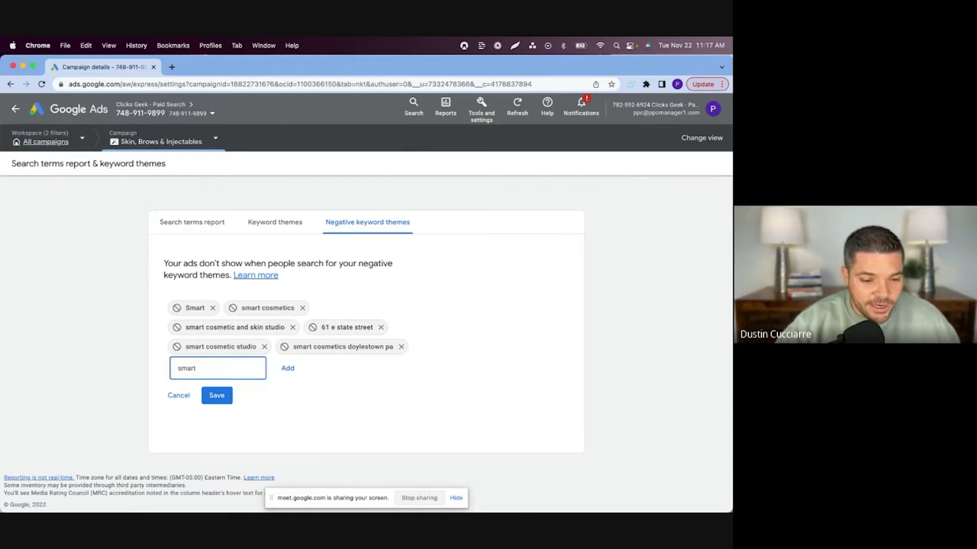
click(180, 396)
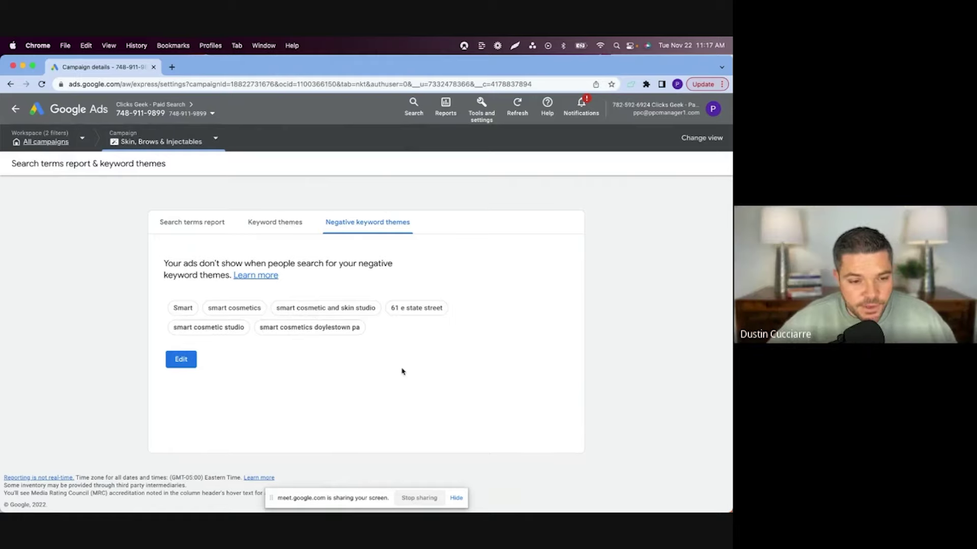
Step: Look over the search terms report once more and return to the campaign overview
click(192, 222)
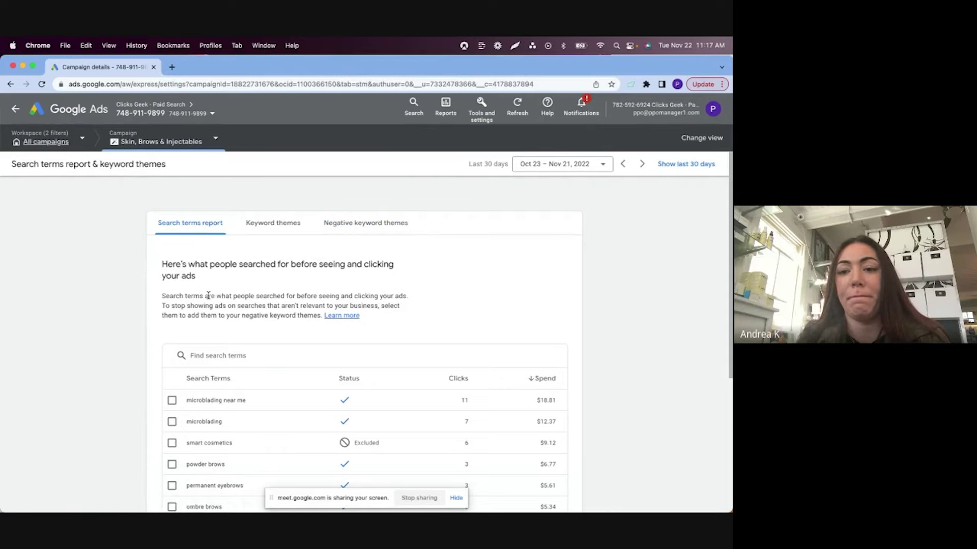
scroll(523, 294, down, 5)
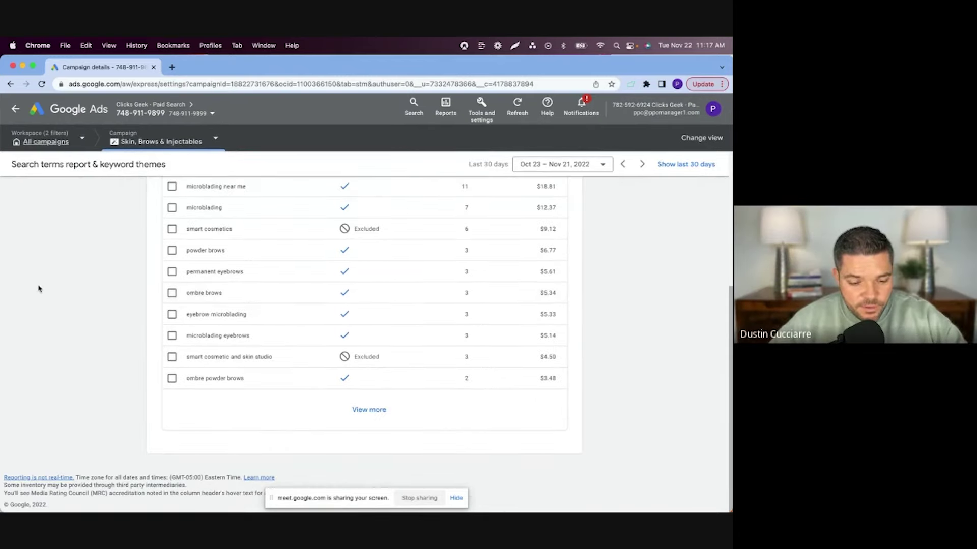
key(super+bracketleft)
Step: Open the campaign's ad text settings, review the existing ad's headlines and descriptions, and close its editor without saving
click(385, 398)
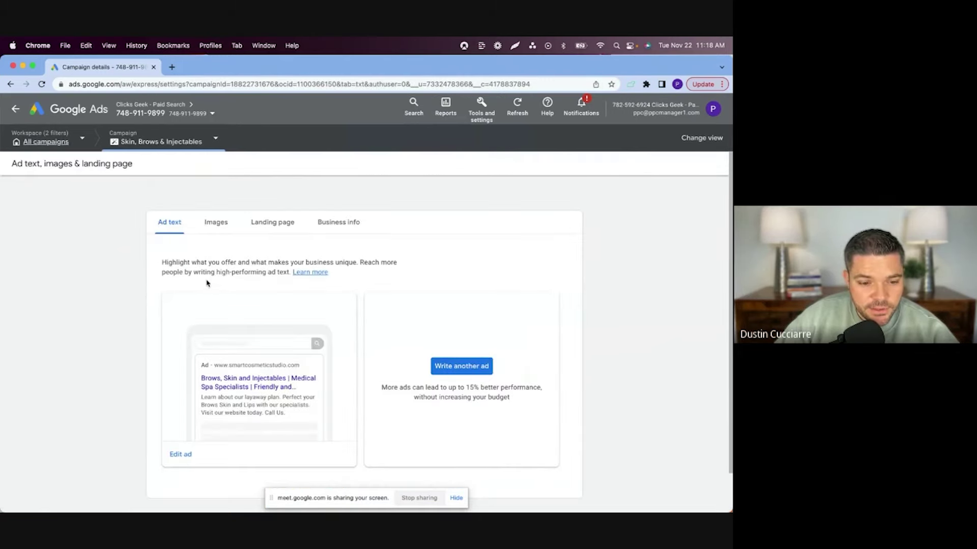
scroll(164, 315, down, 2)
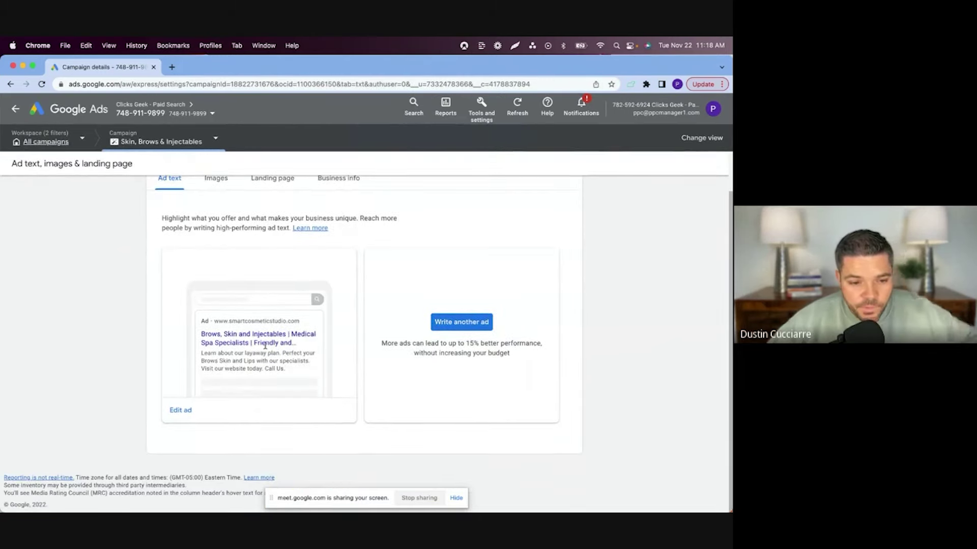
scroll(218, 353, up, 2)
click(217, 353)
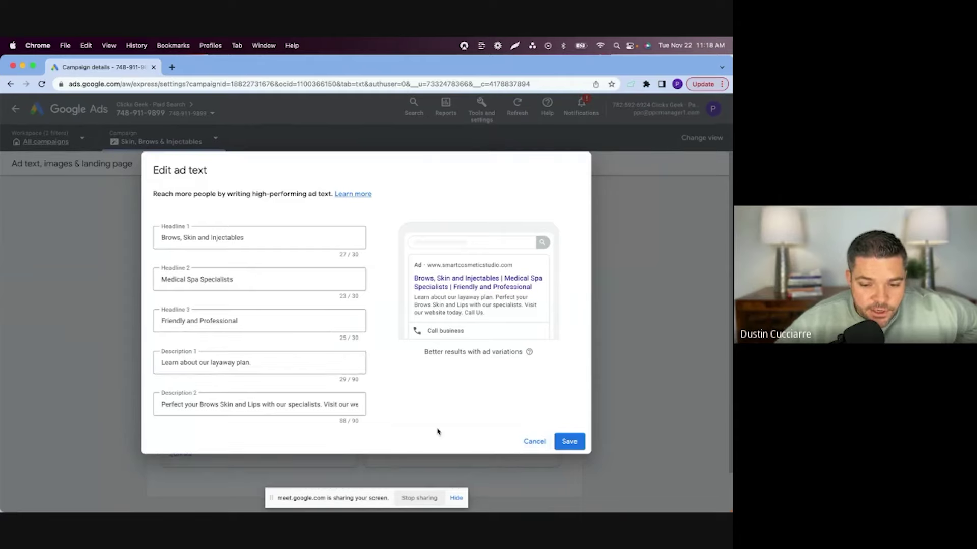
click(526, 444)
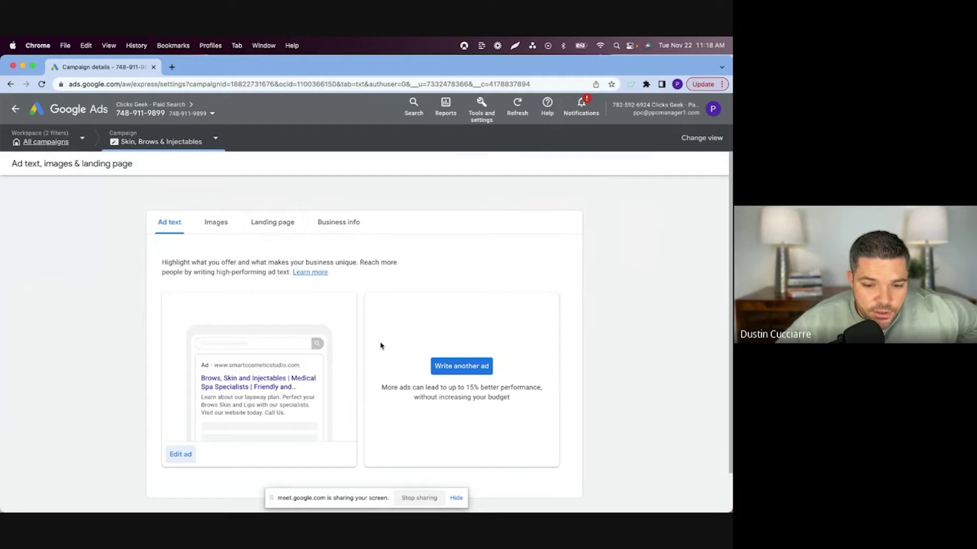
Step: Open a blank form for an additional ad, look over its headline and description fields, and cancel it
scroll(382, 344, down, 2)
click(460, 322)
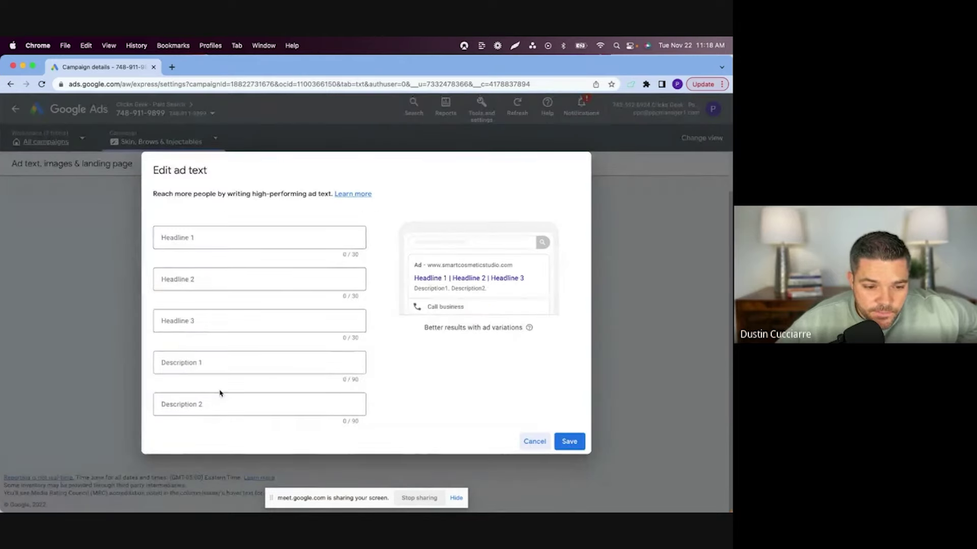
click(541, 447)
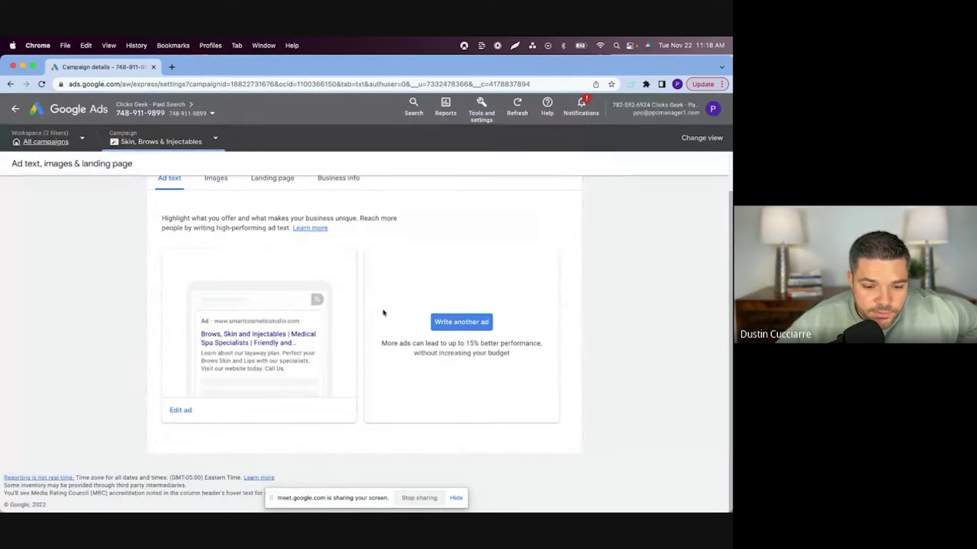
Step: Review the campaign's rectangular images, square images and logo, and check its landing page setting
scroll(238, 252, up, 2)
click(216, 222)
scroll(389, 338, down, 5)
scroll(388, 341, up, 5)
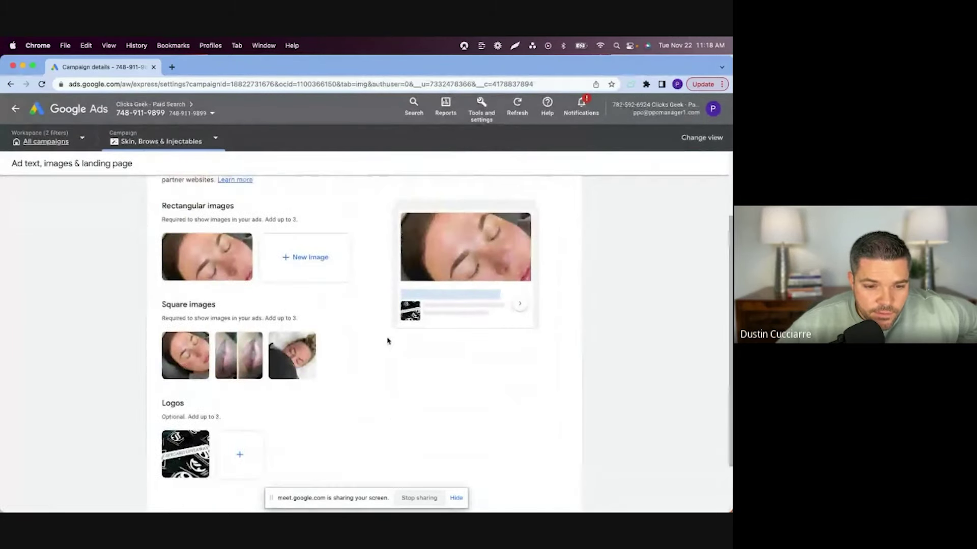
click(287, 230)
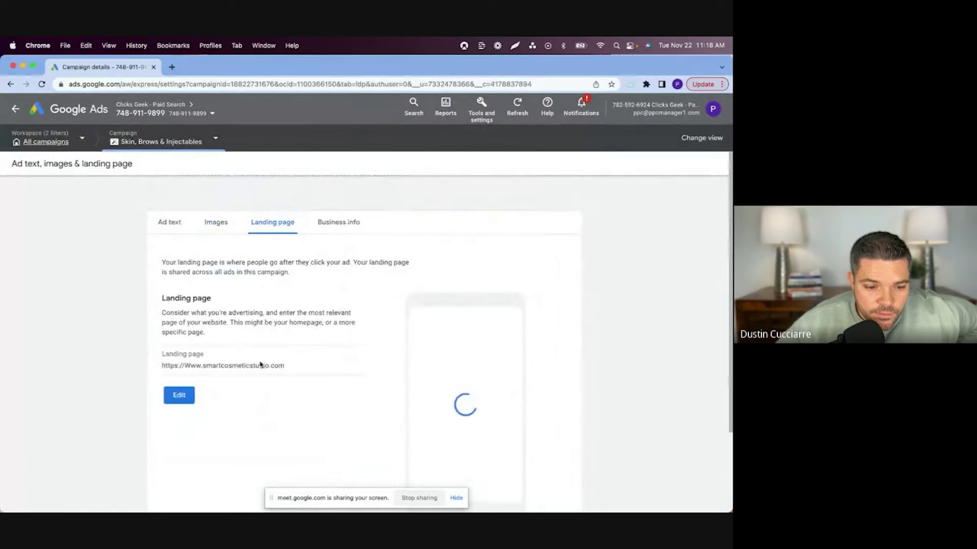
scroll(264, 364, down, 3)
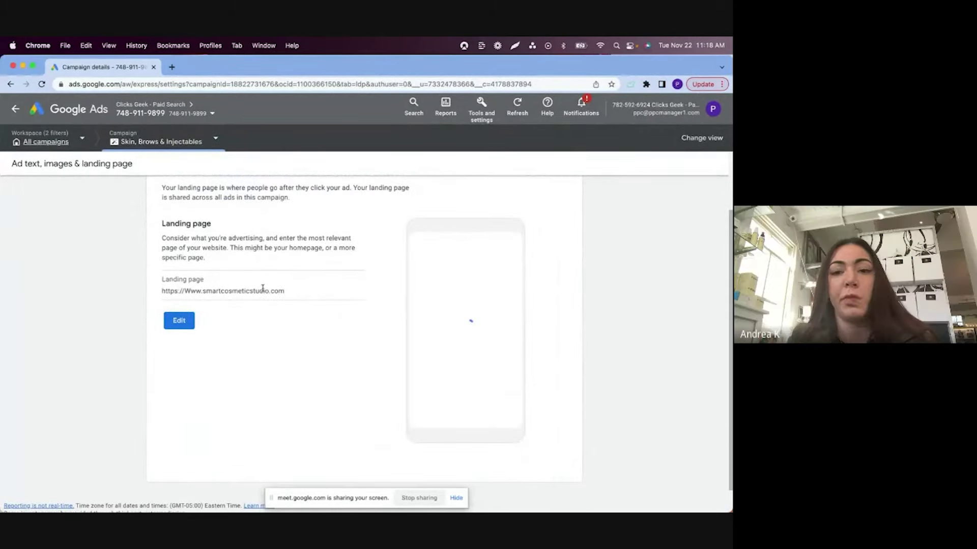
scroll(294, 318, up, 3)
Step: Add the missing hyphen to the call button's phone number in the business info and save it
click(339, 223)
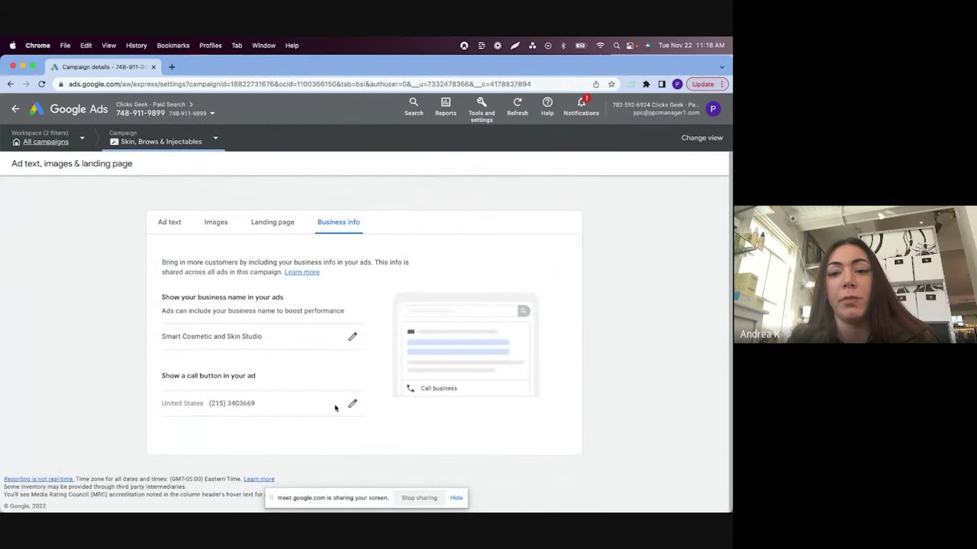
click(352, 404)
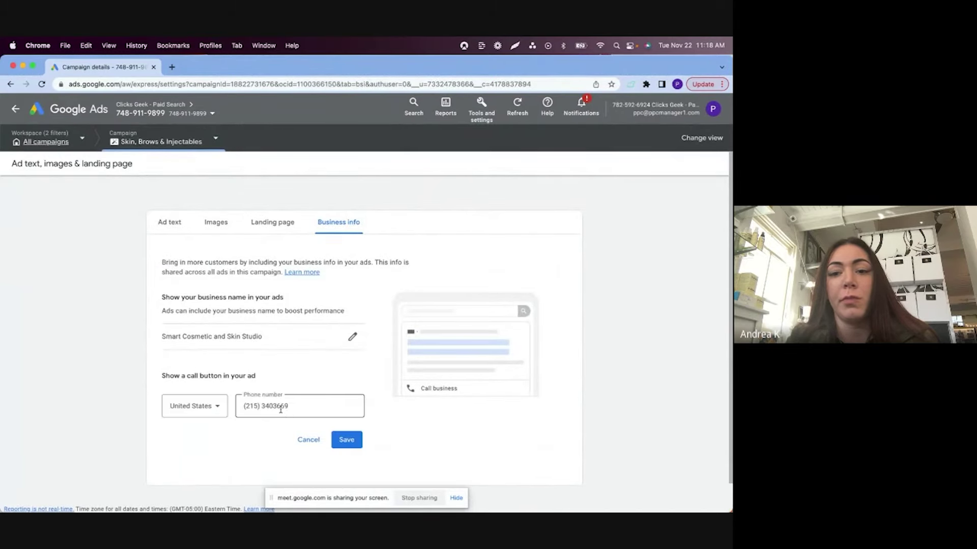
click(273, 406)
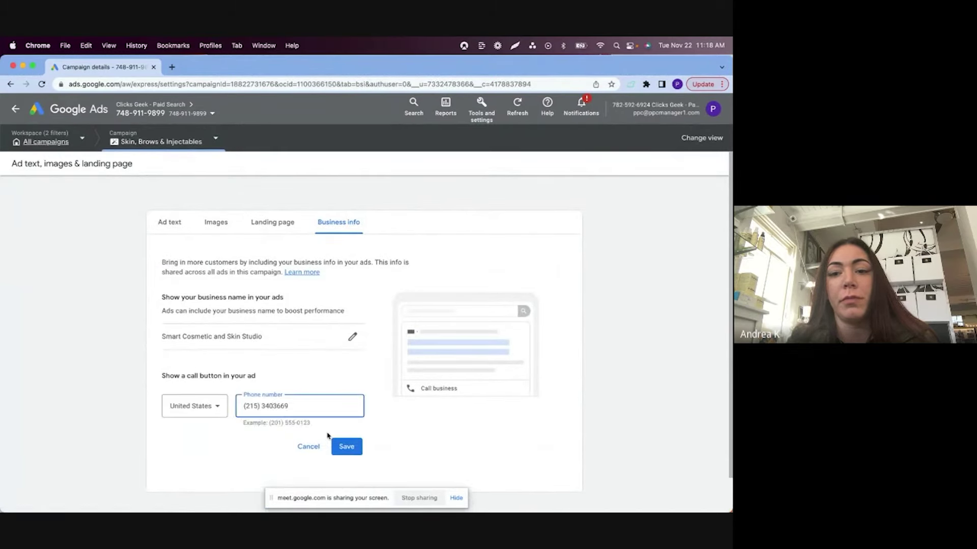
text(-)
click(347, 446)
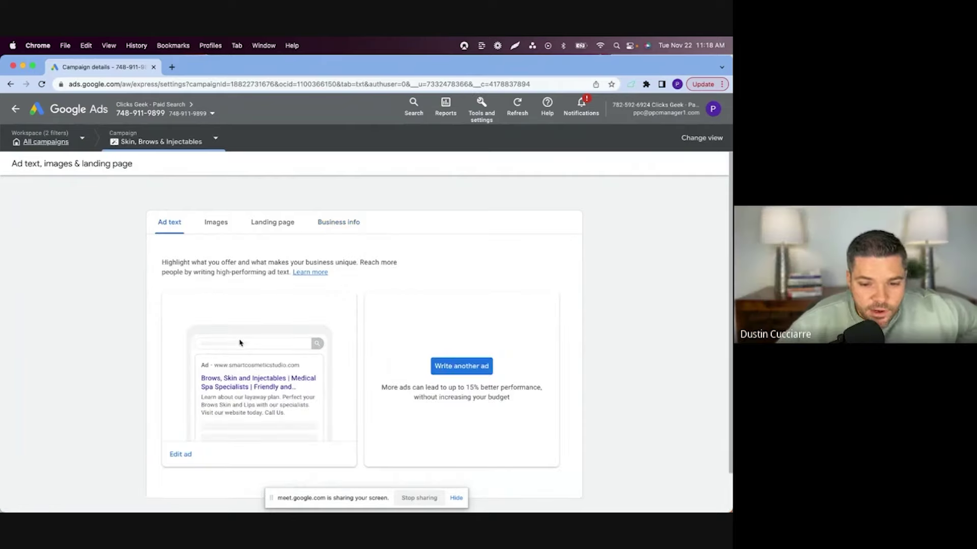
Step: Review the existing ad's headlines and descriptions again, and look at a blank additional ad without saving anything
scroll(240, 342, down, 2)
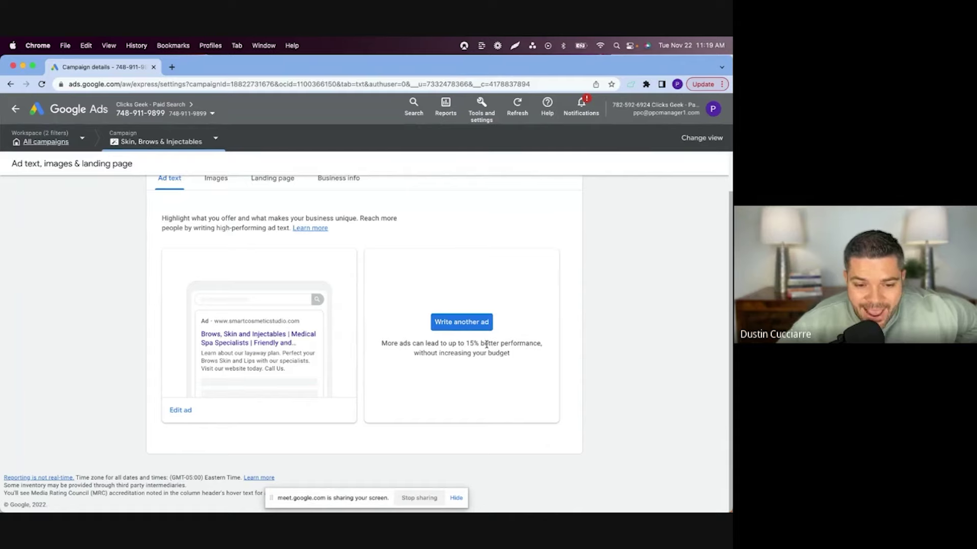
click(179, 410)
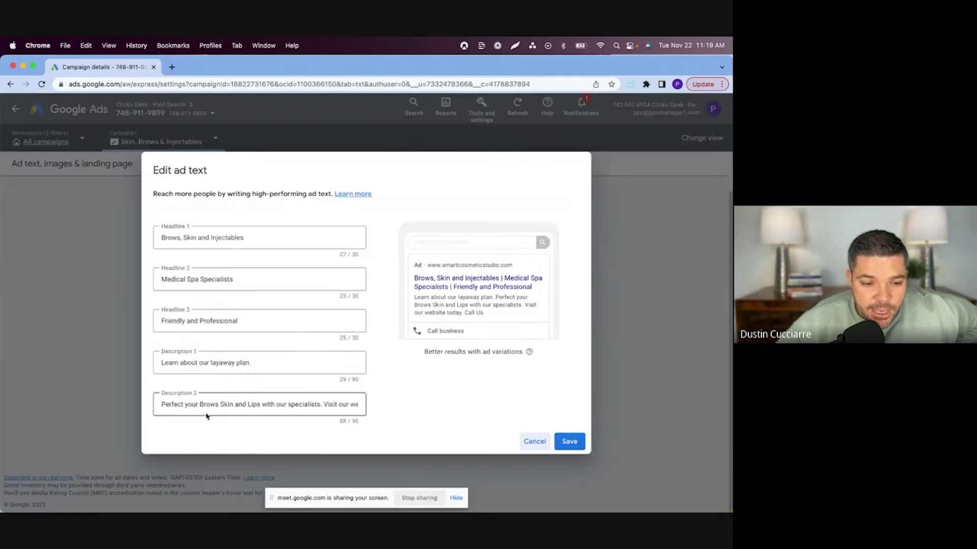
key(Escape)
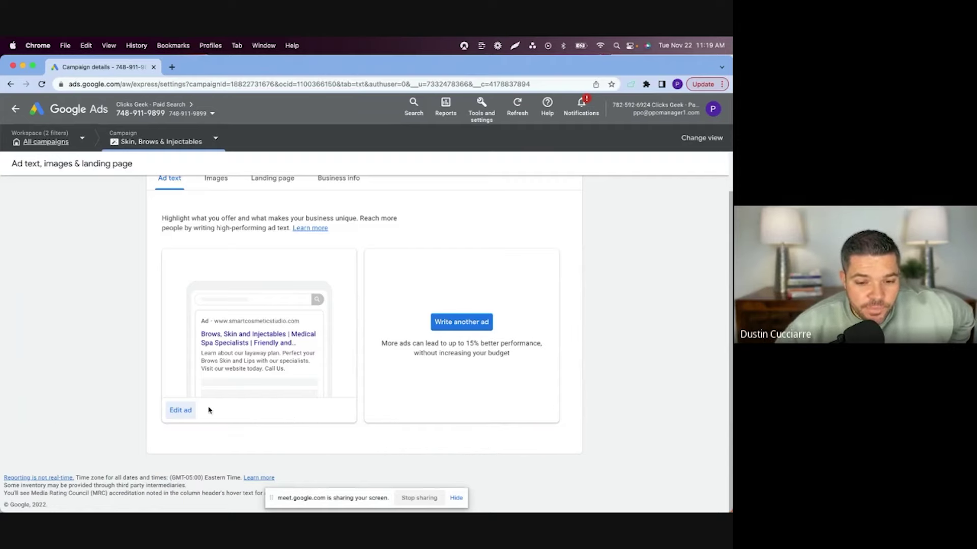
click(185, 410)
click(203, 235)
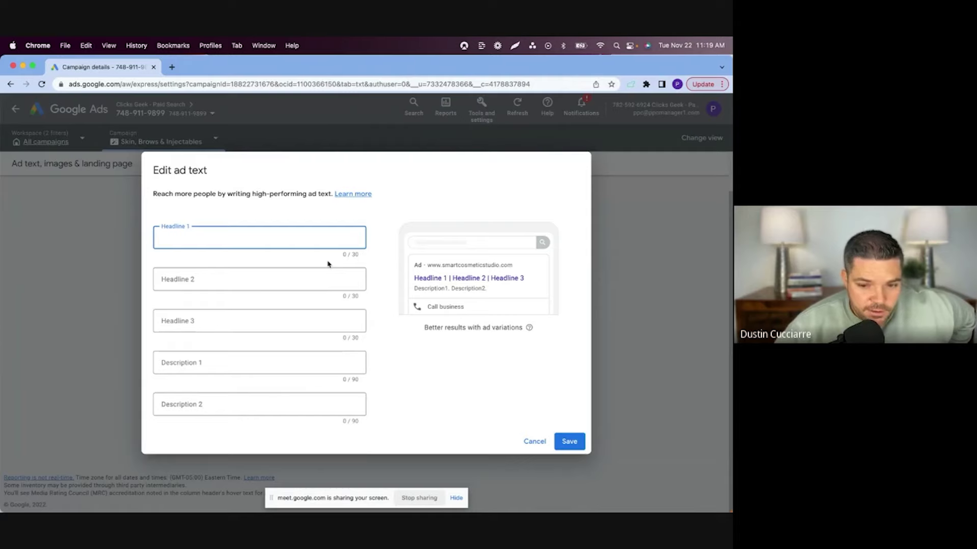
click(533, 441)
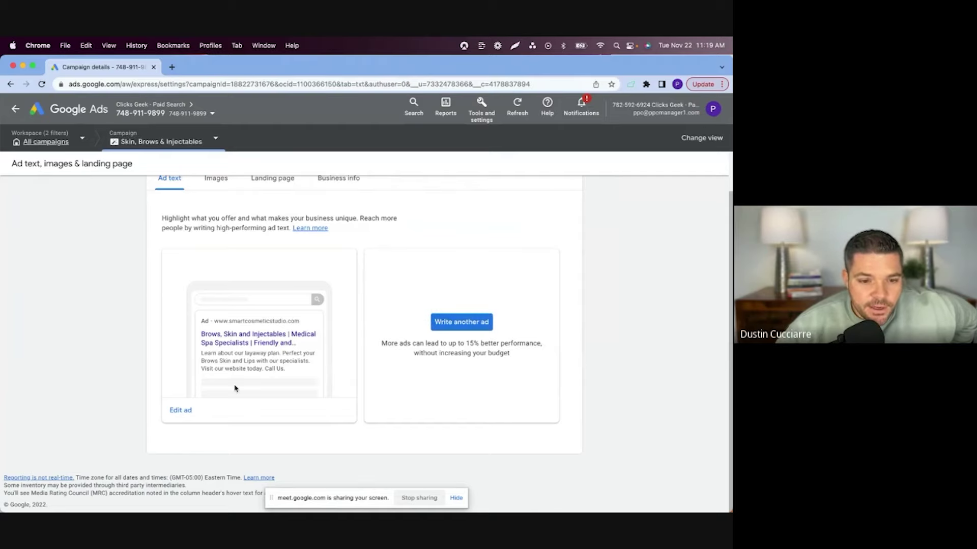
Step: Check the "Call business" line in the business info's ad preview and return to the ad text
click(344, 184)
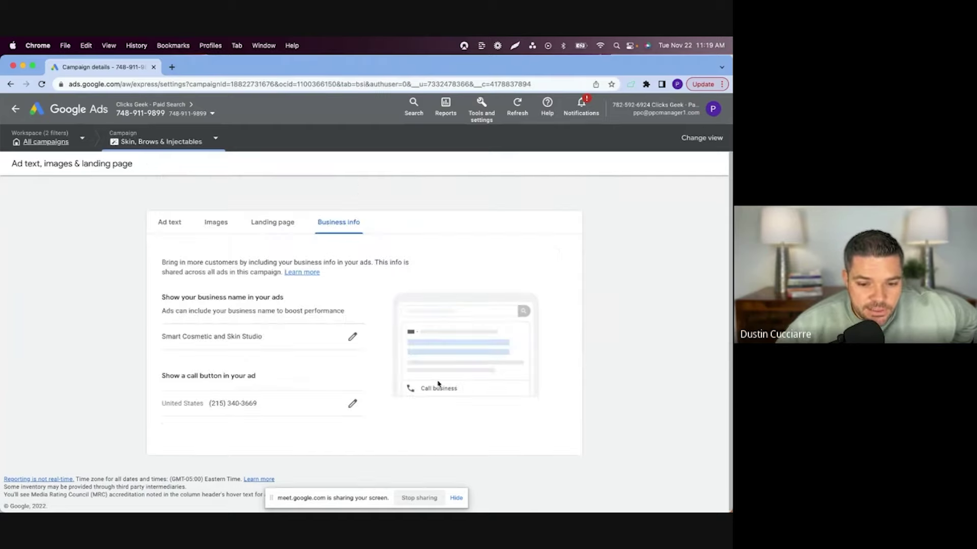
drag(459, 390, 409, 389)
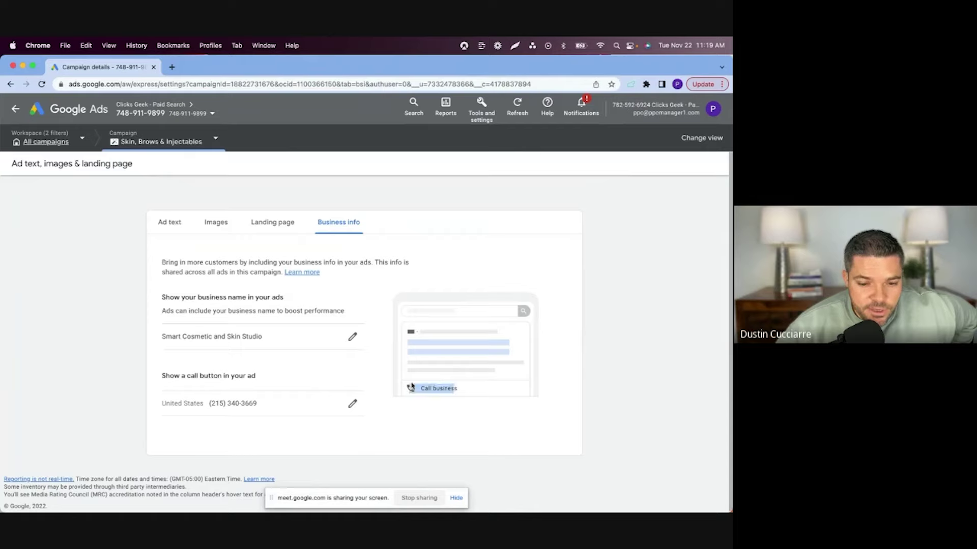
click(451, 410)
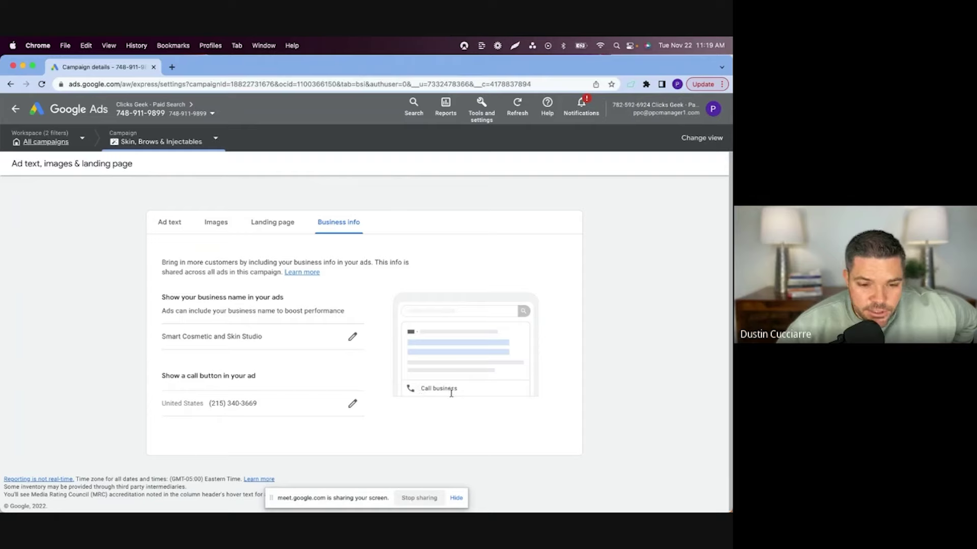
click(162, 222)
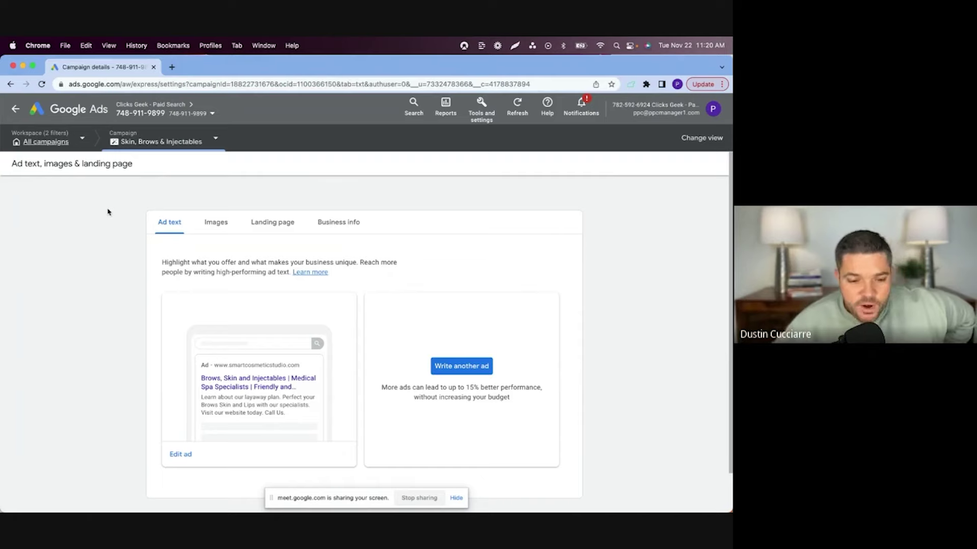
Step: Return to the campaign overview and review its performance figures, recommendations, search terms, ad preview, location and budget sections
click(15, 109)
scroll(151, 361, down, 3)
scroll(168, 363, down, 2)
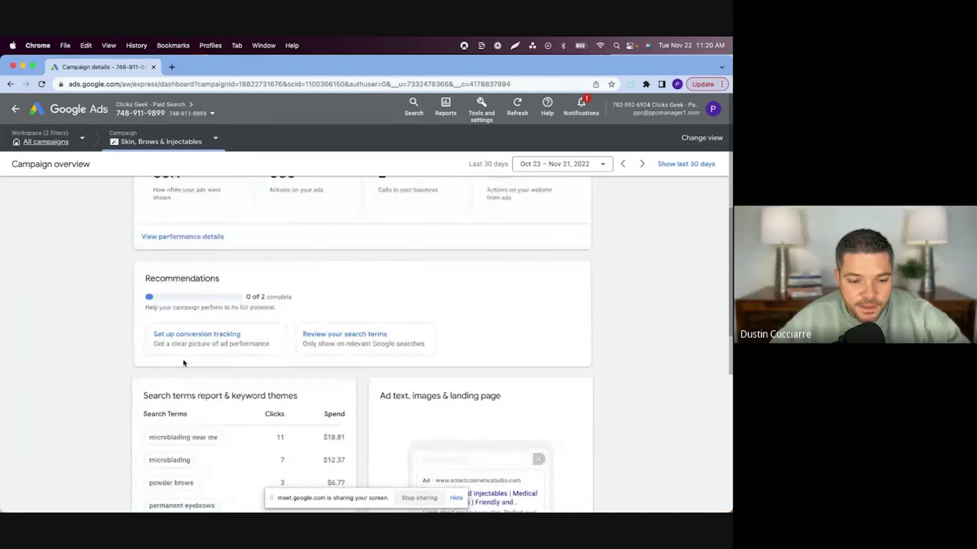
scroll(702, 277, down, 1)
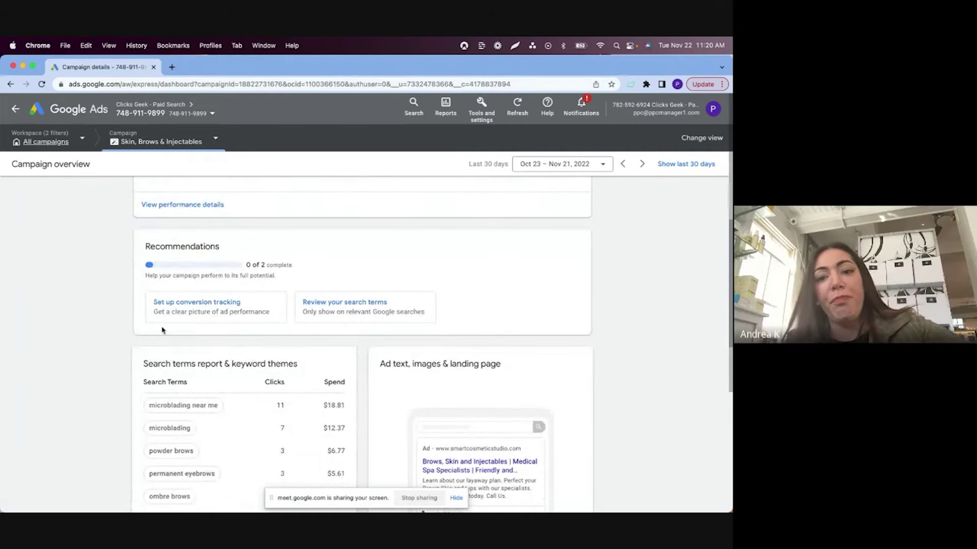
scroll(111, 337, down, 3)
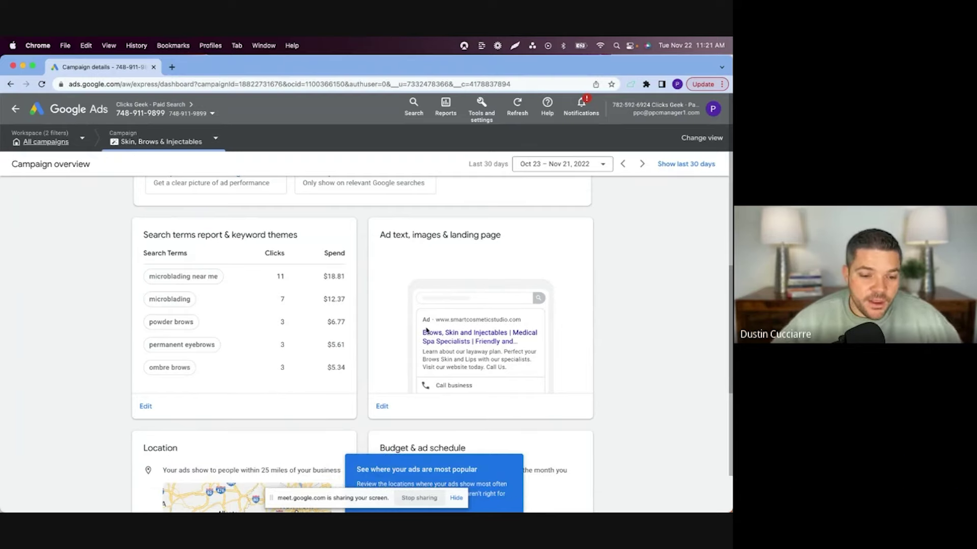
scroll(621, 305, down, 5)
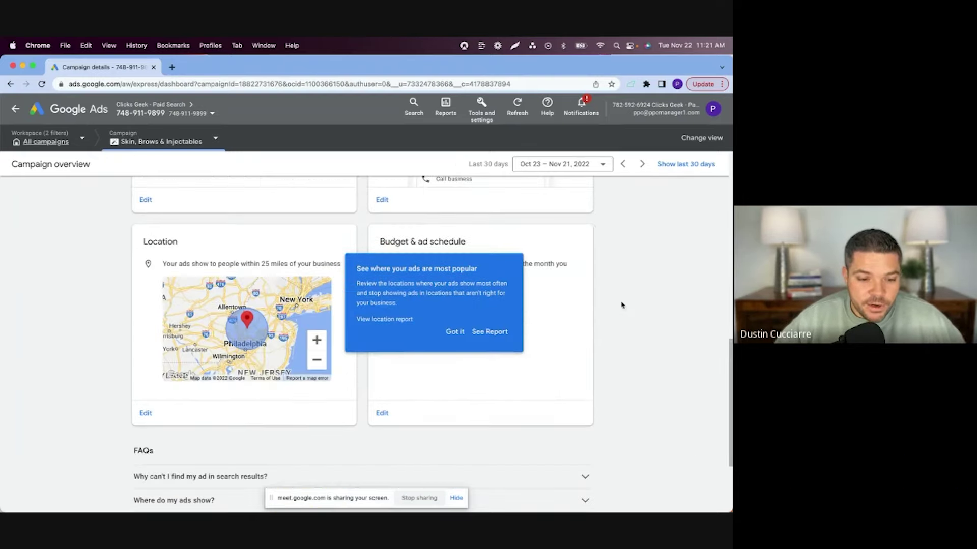
scroll(379, 299, up, 10)
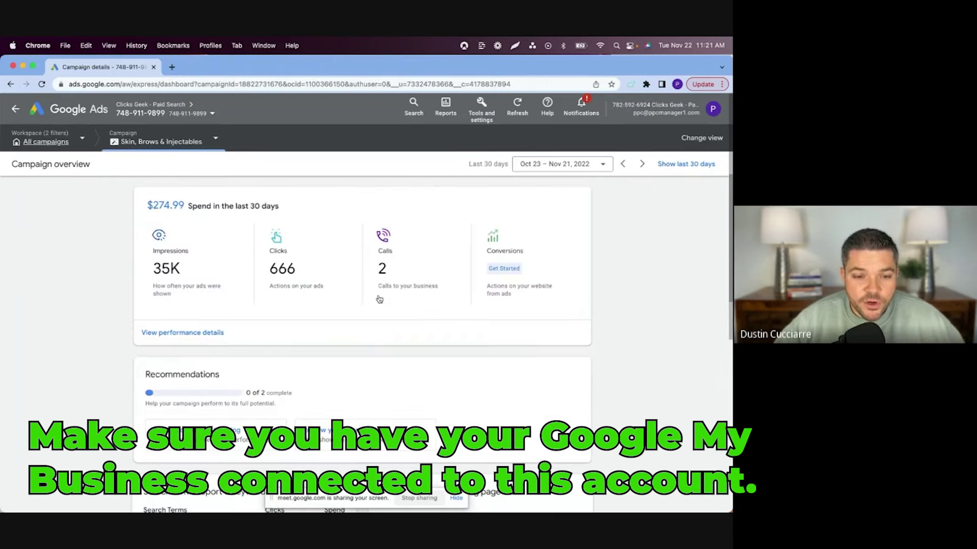
scroll(379, 299, up, 2)
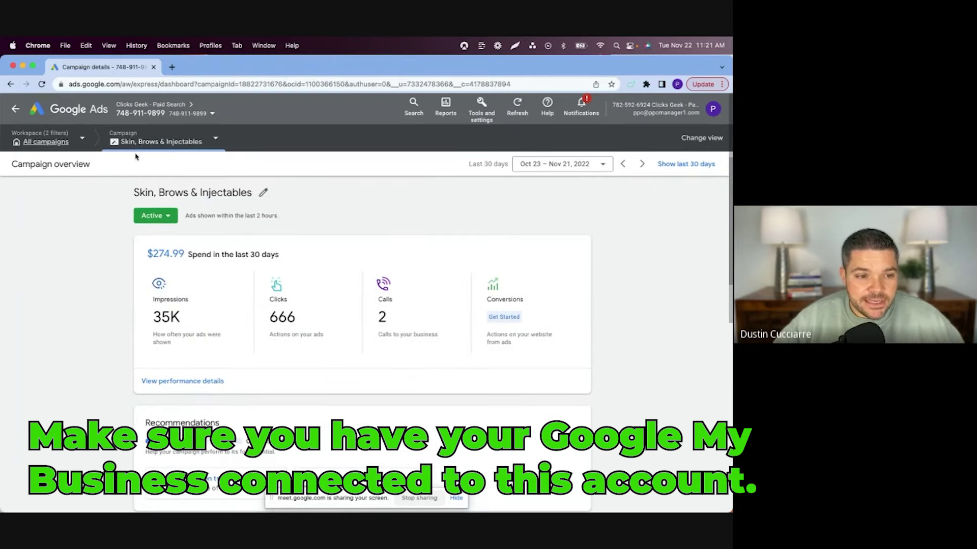
Step: Minimize the Google Ads browser window and switch to the desktop showing the Google Meet call
click(24, 66)
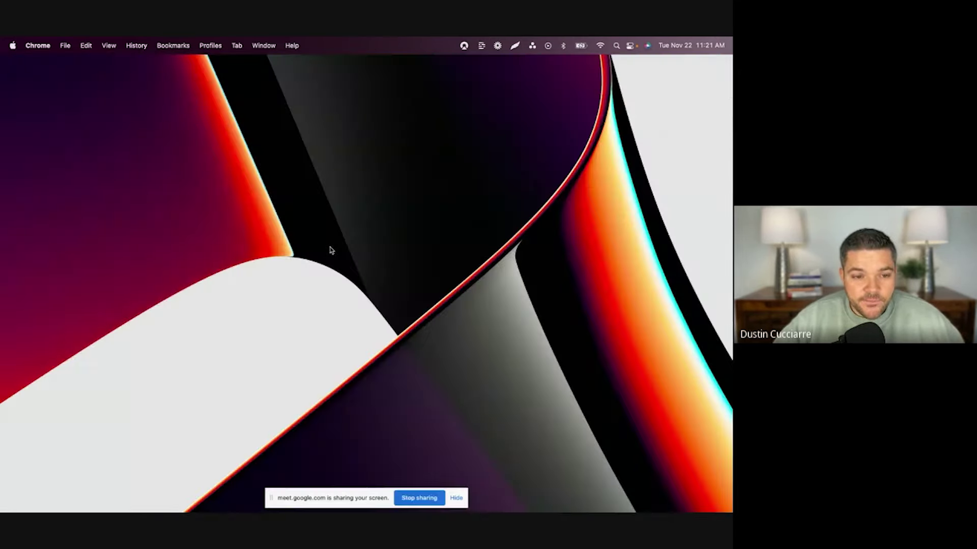
key(ctrl+Up)
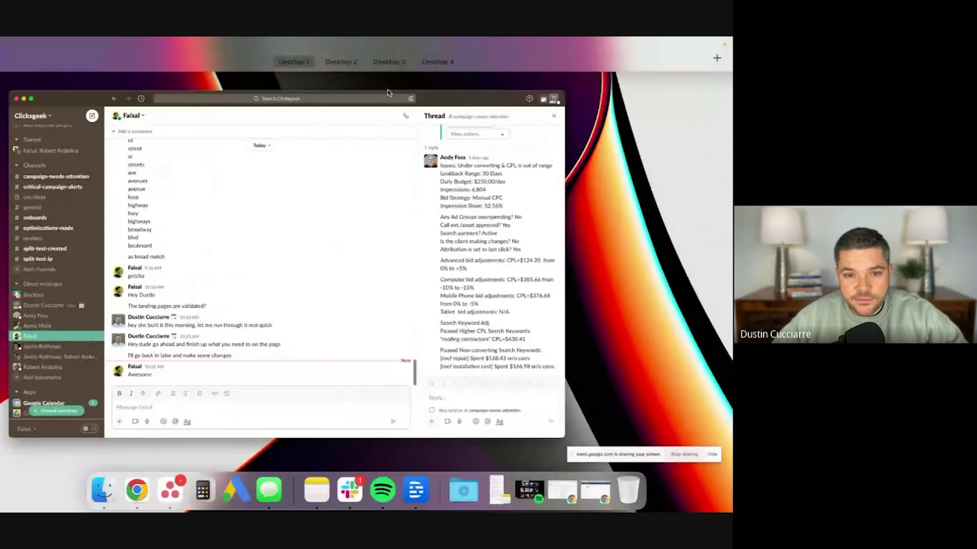
key(ctrl+Right)
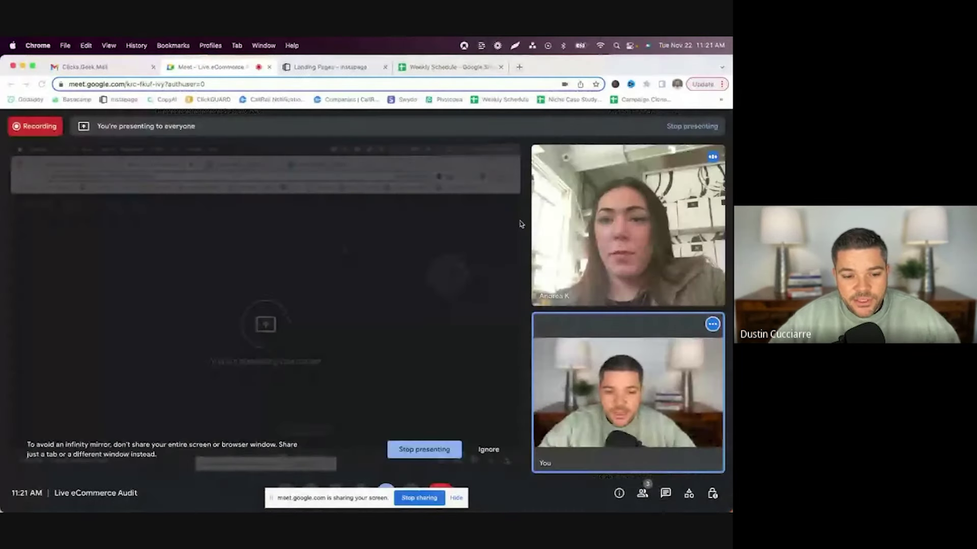